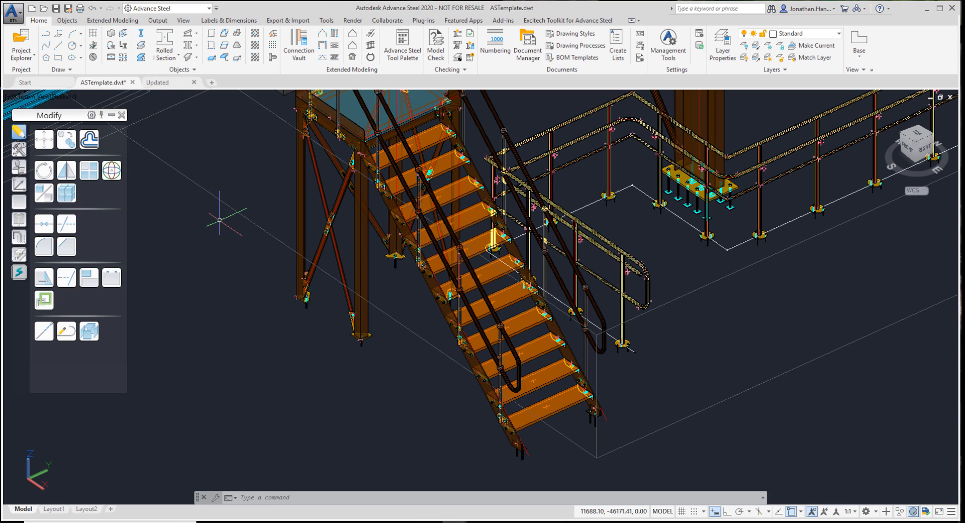
Examine the staircase and handrails in the Updated drawing as a reference for the display appearance
left_click(167, 83)
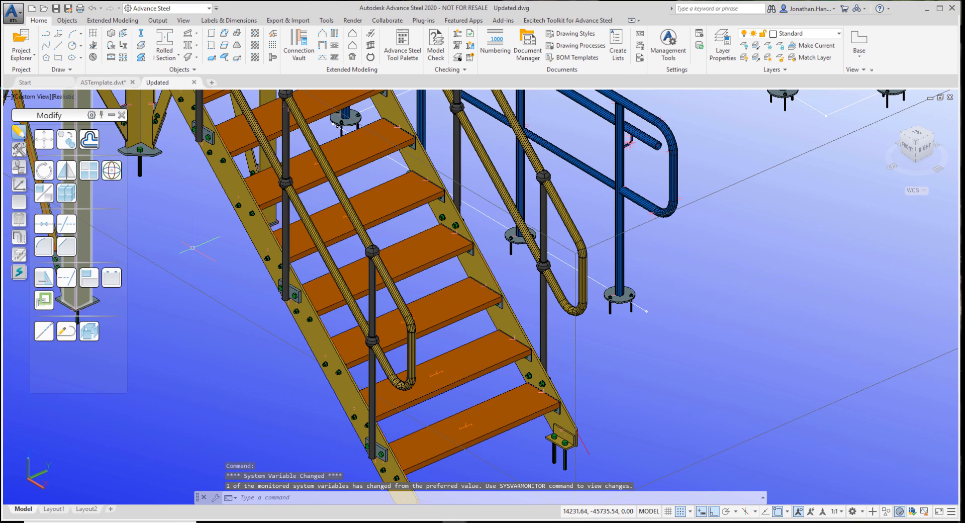
middle_click_drag(193, 247, 277, 200)
middle_click_drag(296, 294, 365, 312)
scroll(365, 307, "down", 3)
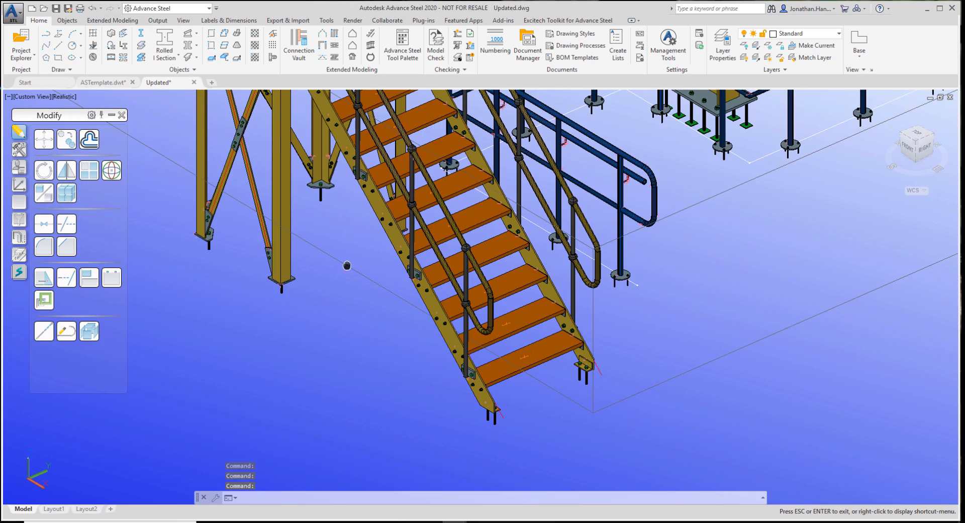
middle_click_drag(347, 267, 371, 278)
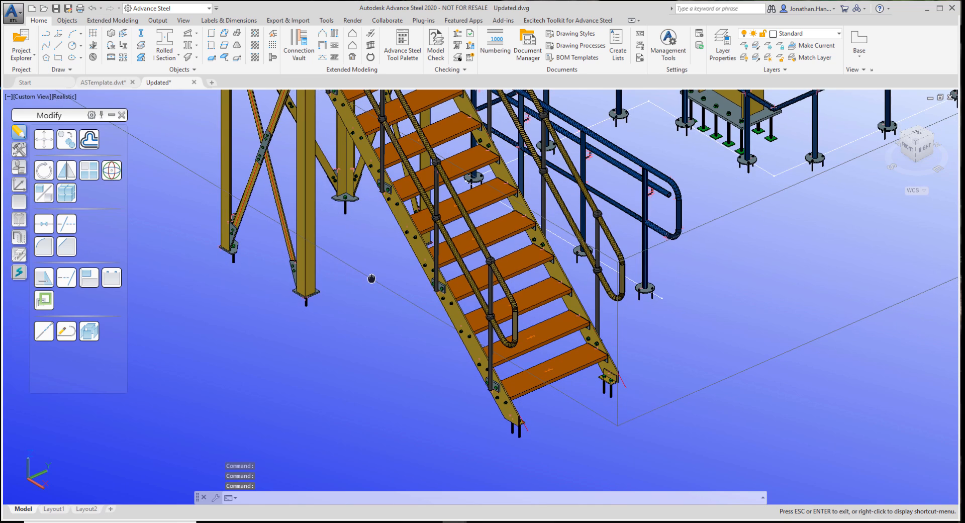
key("Escape")
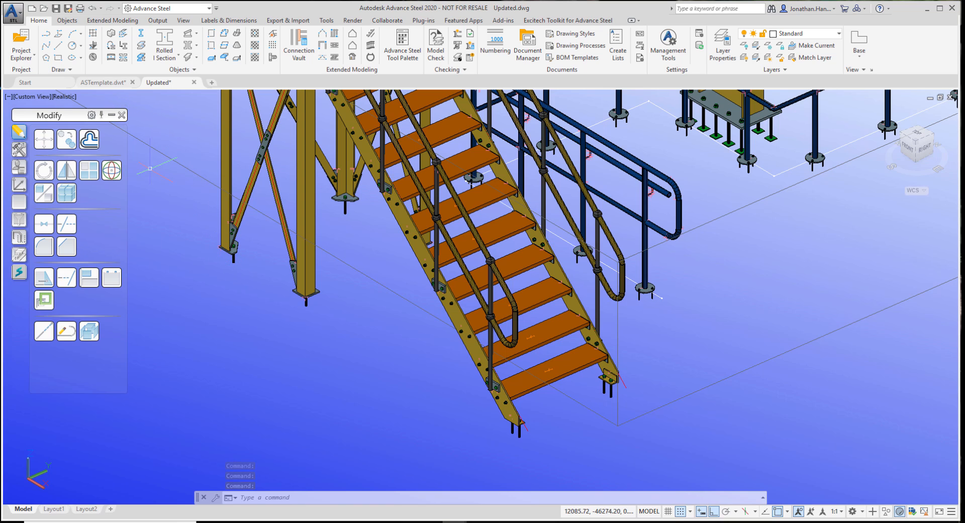
Return to the ASTemplate drawing and apply the Realistic visual style to its model view
left_click(100, 83)
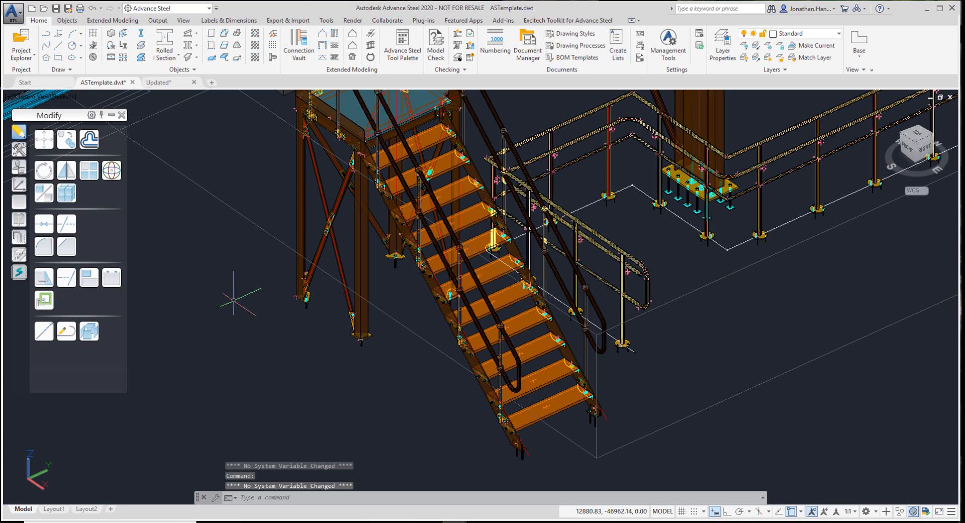
left_click(66, 97)
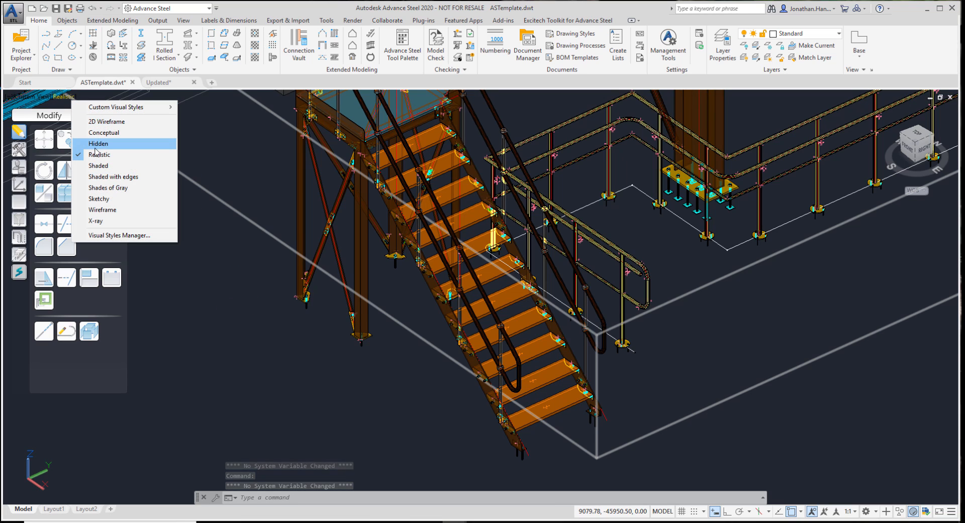
left_click(110, 155)
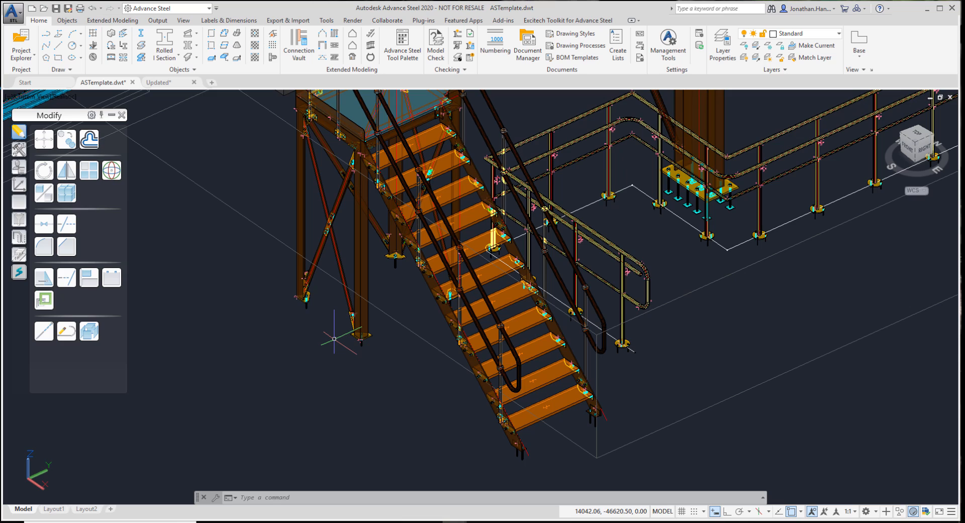
Open the BACKGROUND settings and choose a Gradient background with the three-color option off
type("BACK")
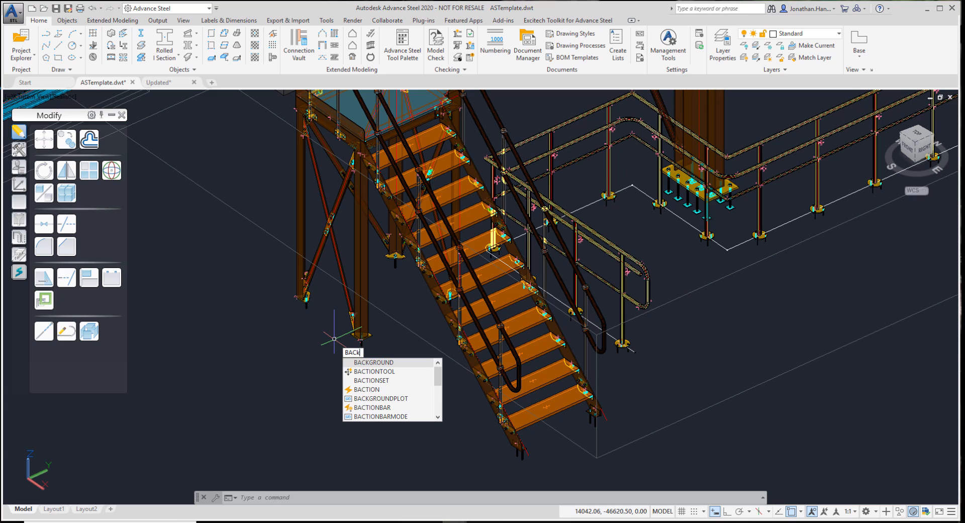
type("gound")
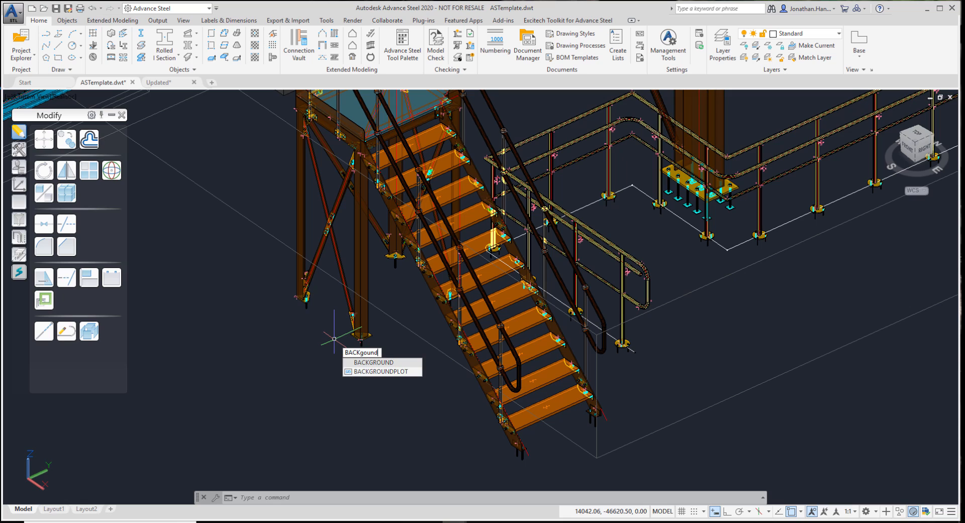
key("Return")
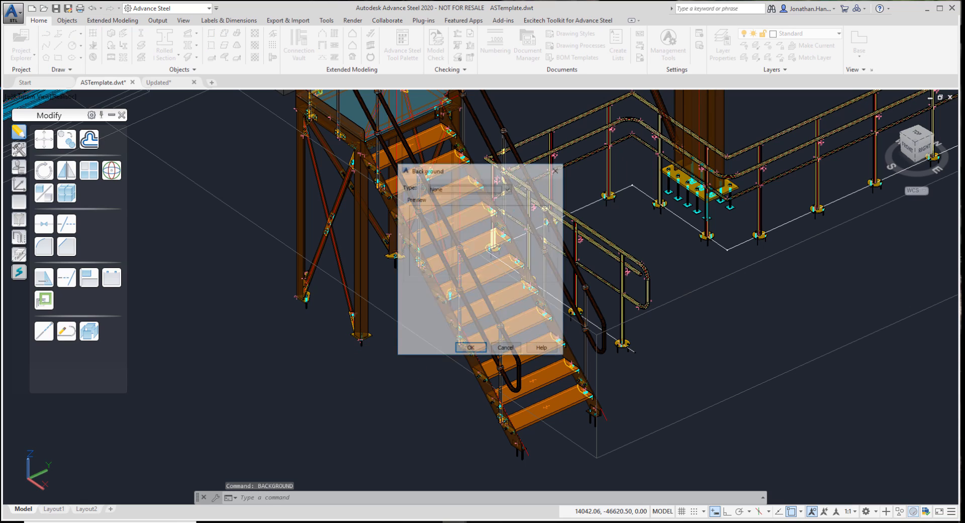
left_click(450, 190)
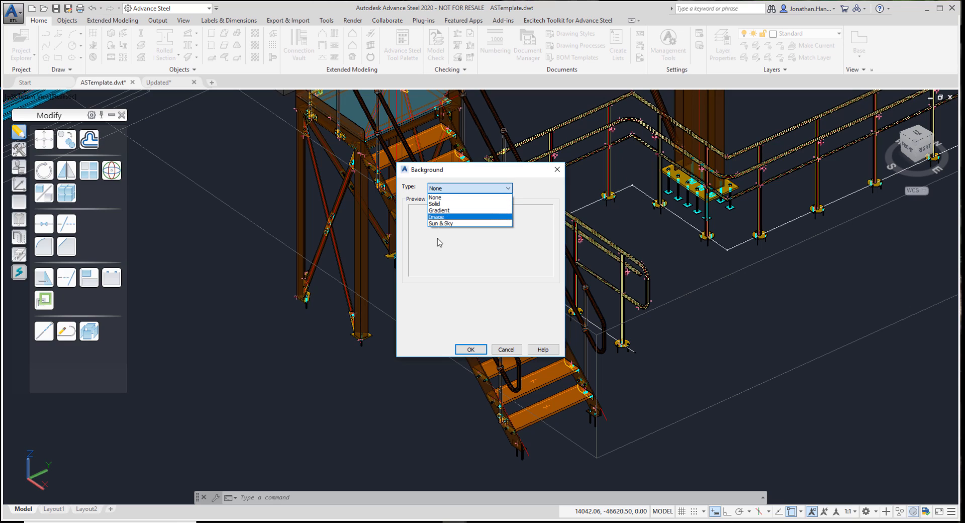
left_click(445, 211)
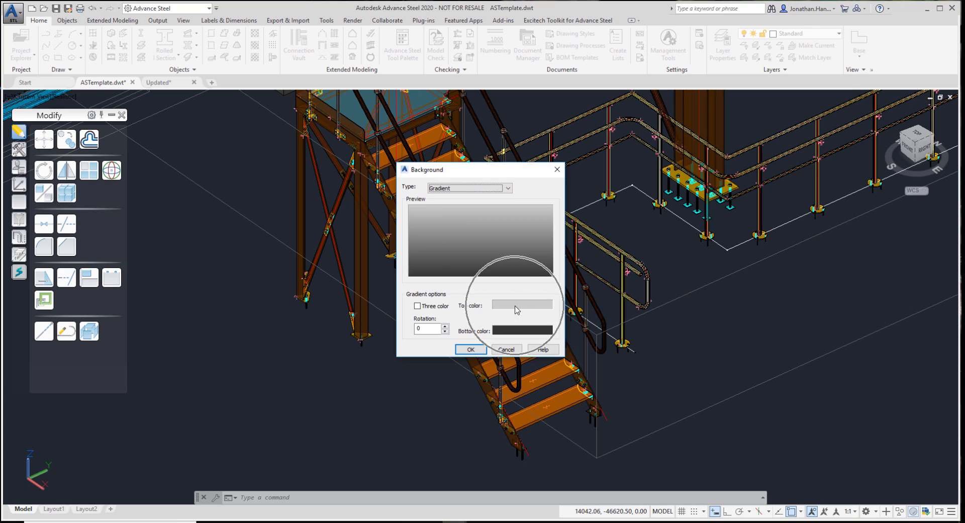
left_click(436, 307)
left_click(436, 307)
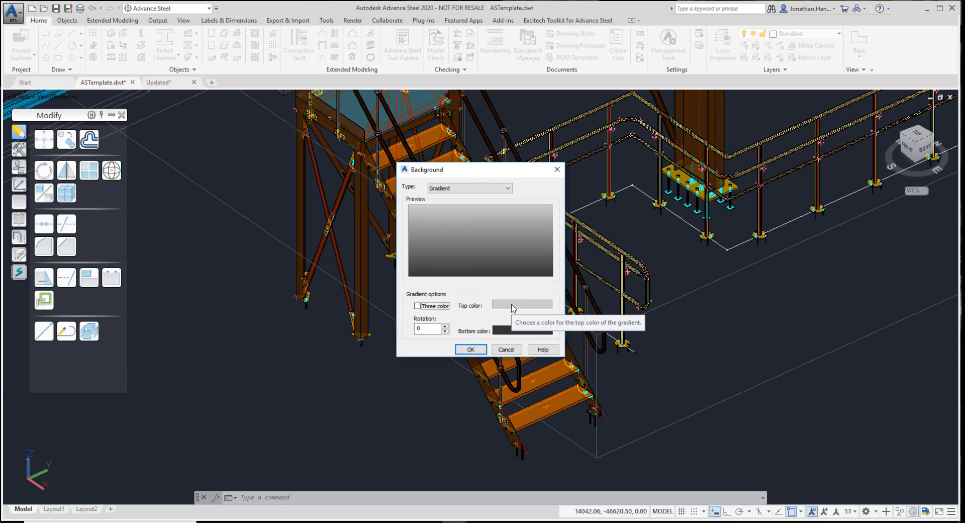
Set the gradient's top color to a pale cyan true color with red 240 and green 255
left_click(513, 308)
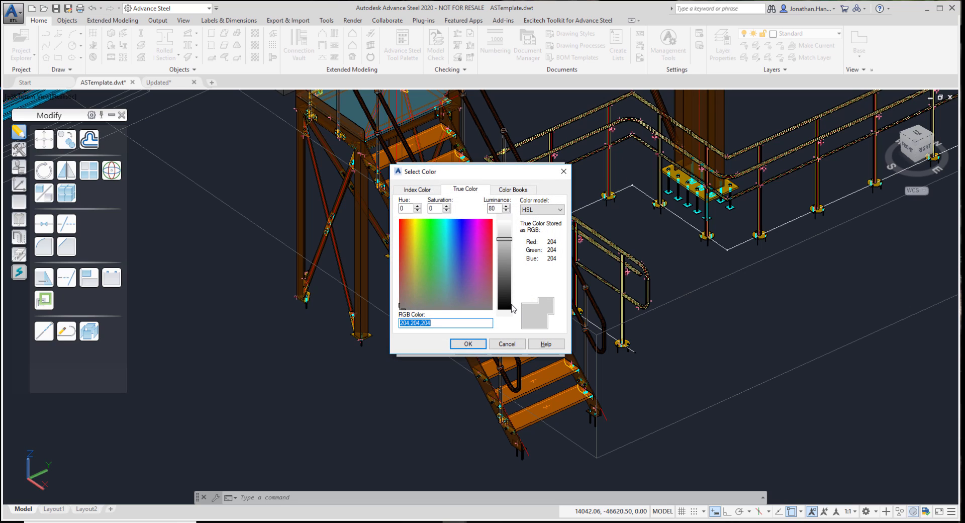
left_click_drag(477, 178, 681, 175)
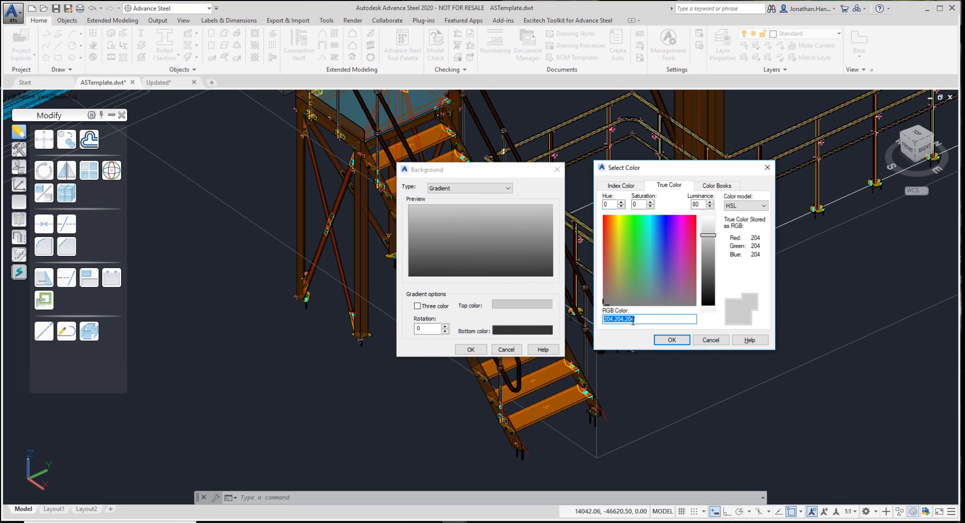
left_click(622, 186)
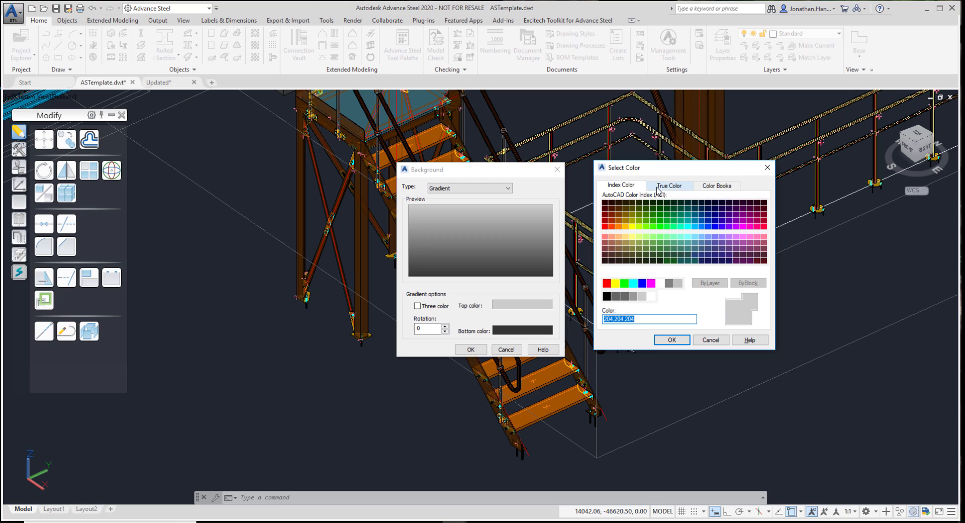
left_click(655, 186)
left_click(721, 187)
left_click(669, 185)
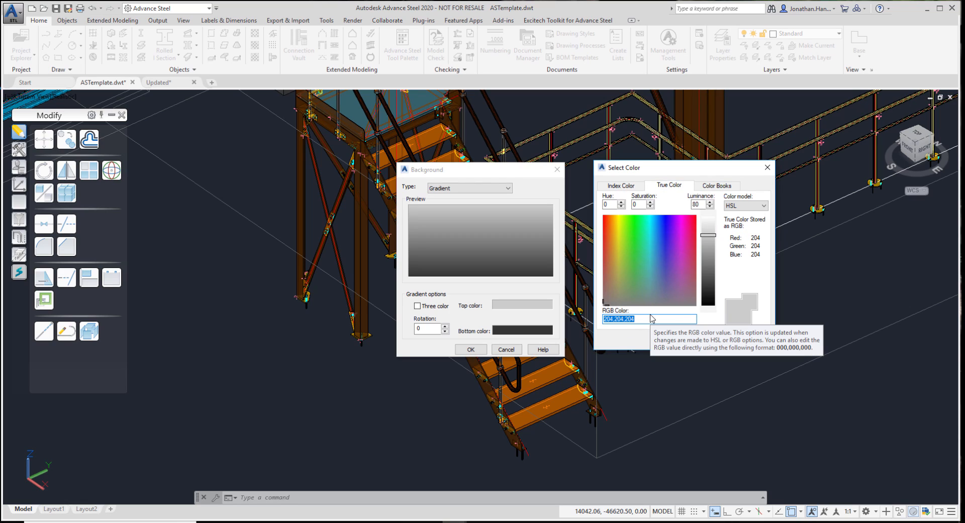
type("24")
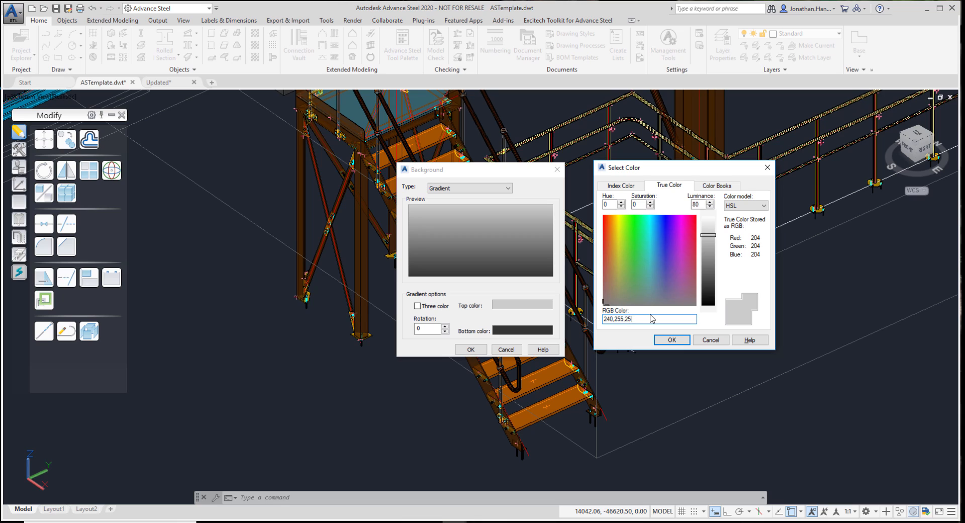
left_click(685, 342)
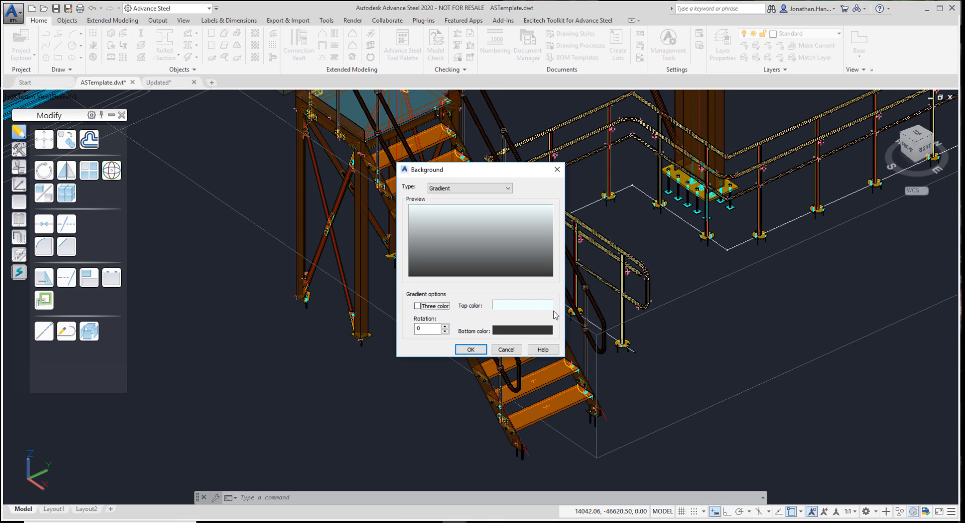
Set the gradient's bottom color to RGB 7,30,233 and apply the background to the view
left_click(507, 330)
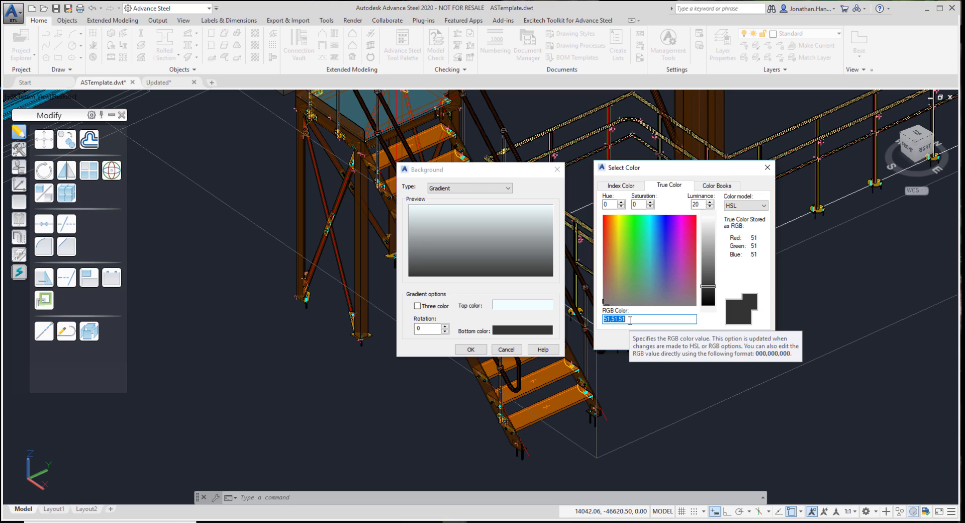
type("7,30,233")
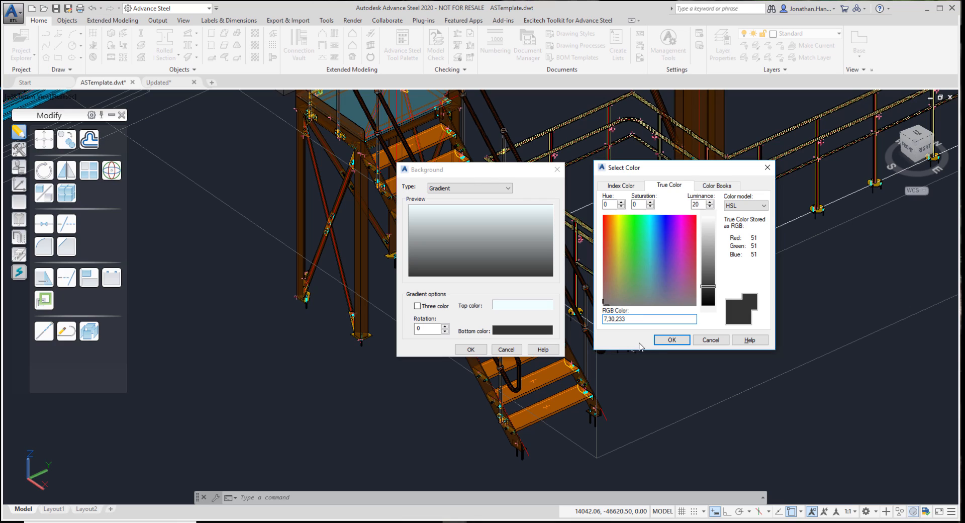
left_click(666, 340)
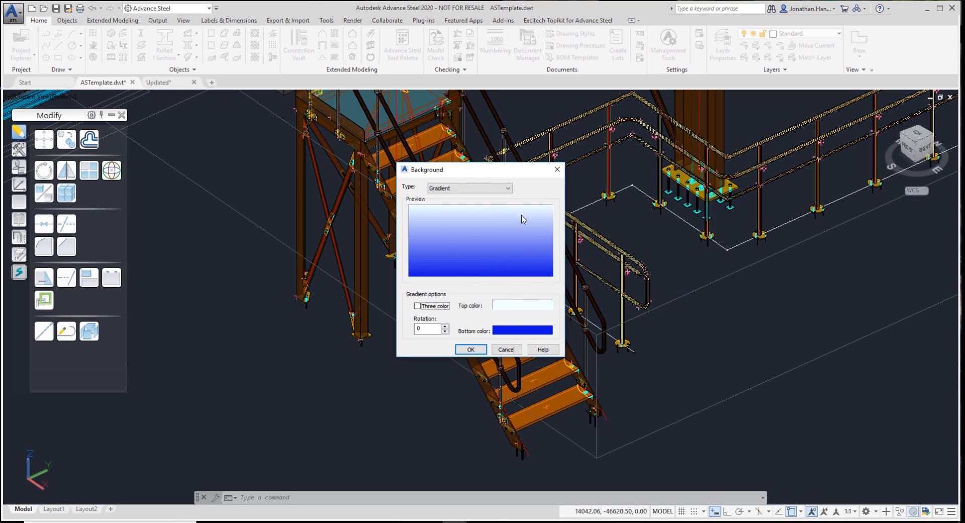
left_click(471, 349)
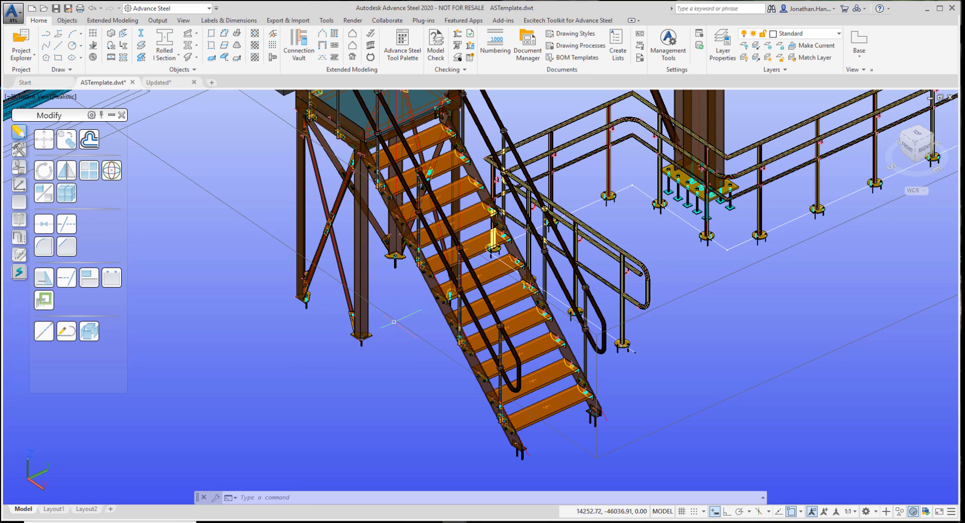
Inspect the see-through stair and platform steelwork up close and review the layer properties list
scroll(375, 182, "up", 6)
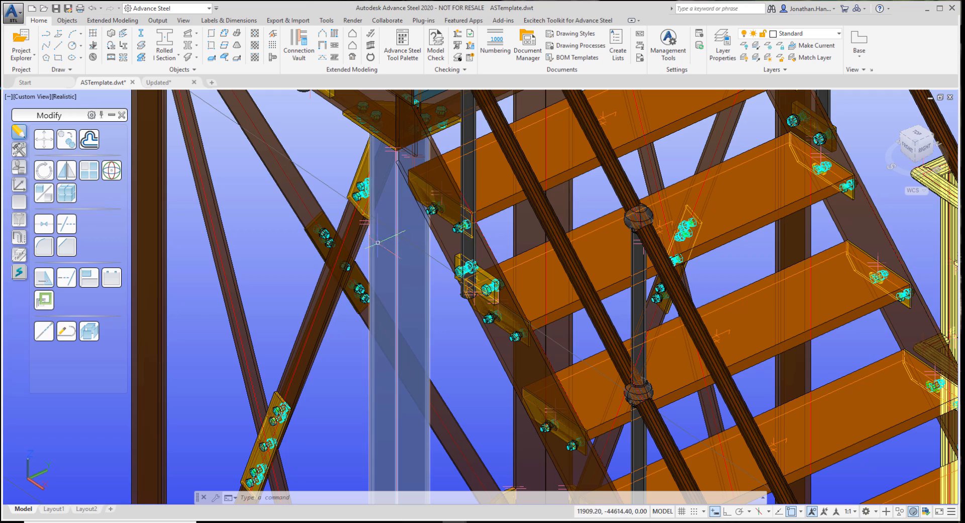
scroll(548, 281, "down", 5)
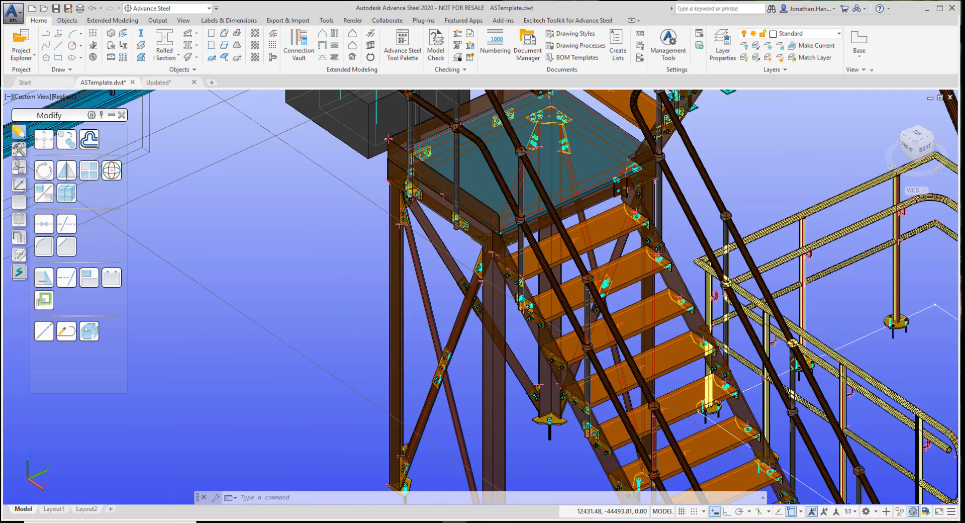
middle_click_drag(548, 281, 463, 192)
middle_click_drag(483, 327, 486, 286)
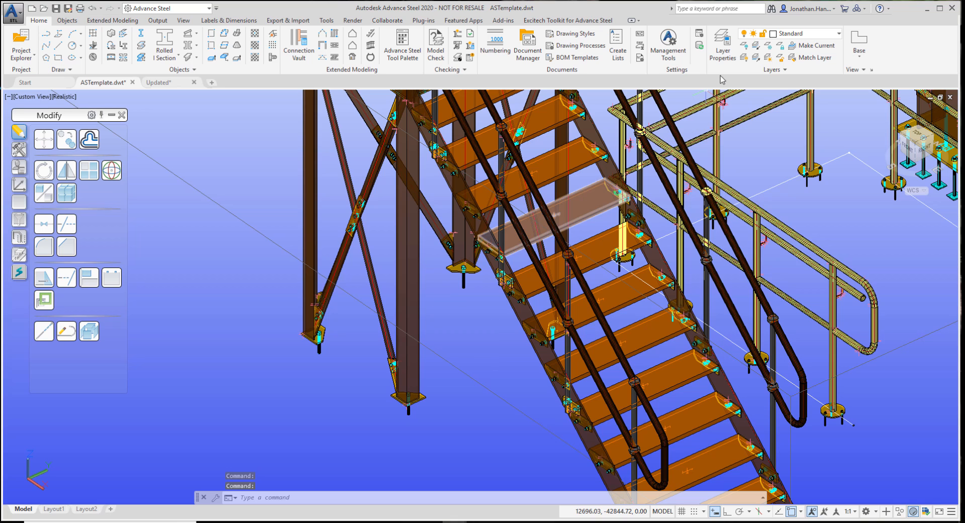
left_click(722, 44)
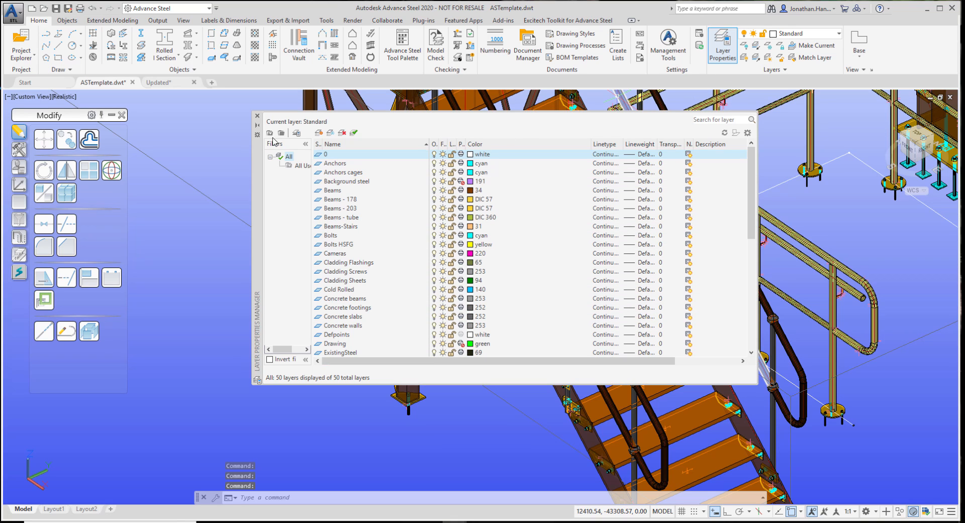
left_click(257, 115)
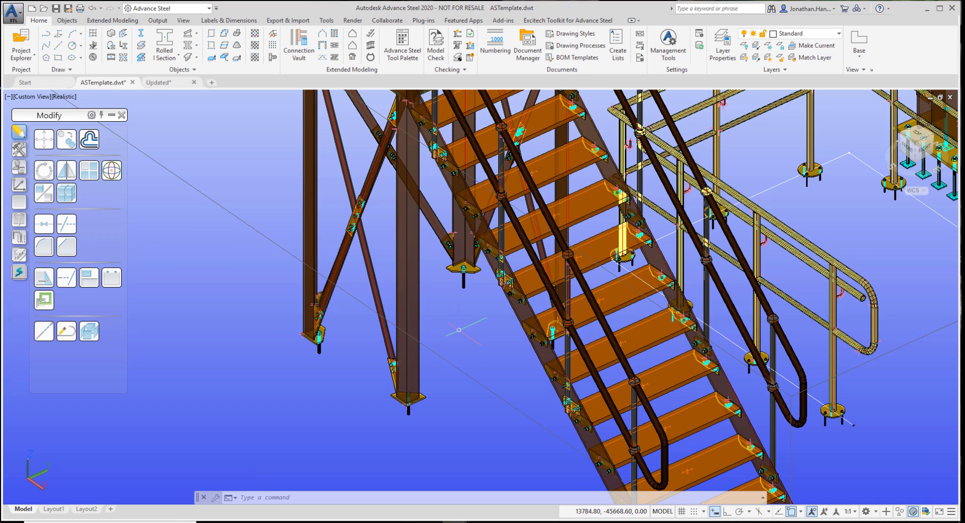
Delete the Glass material from the document materials, removing it from every object and layer that uses it
left_click(351, 20)
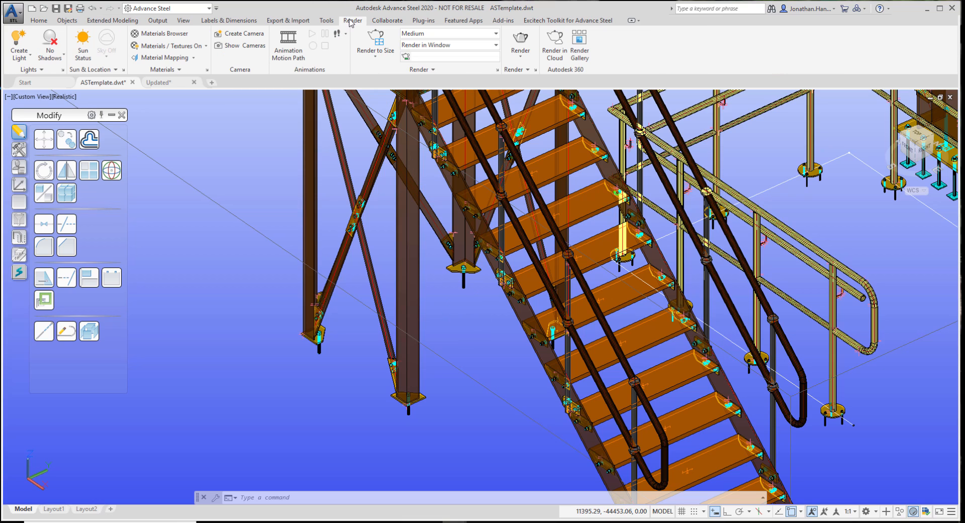
left_click(158, 34)
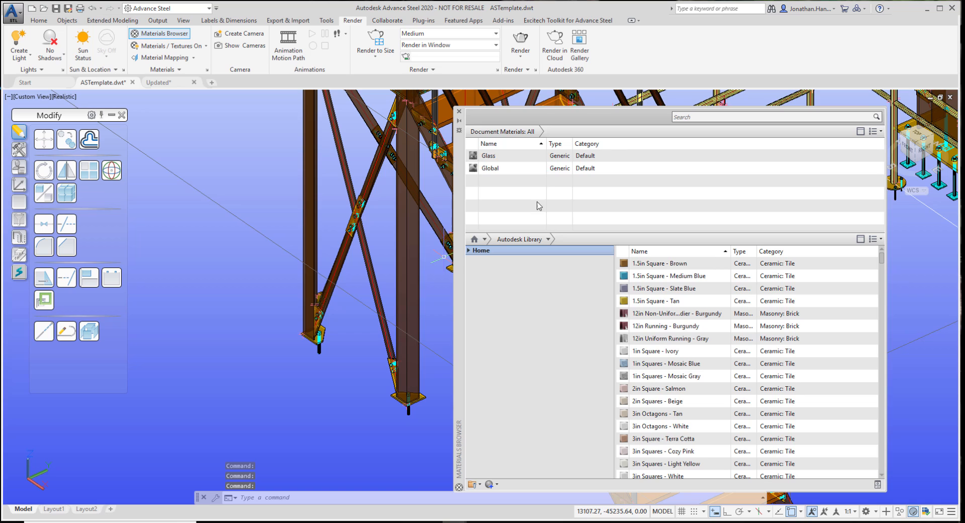
left_click(487, 157)
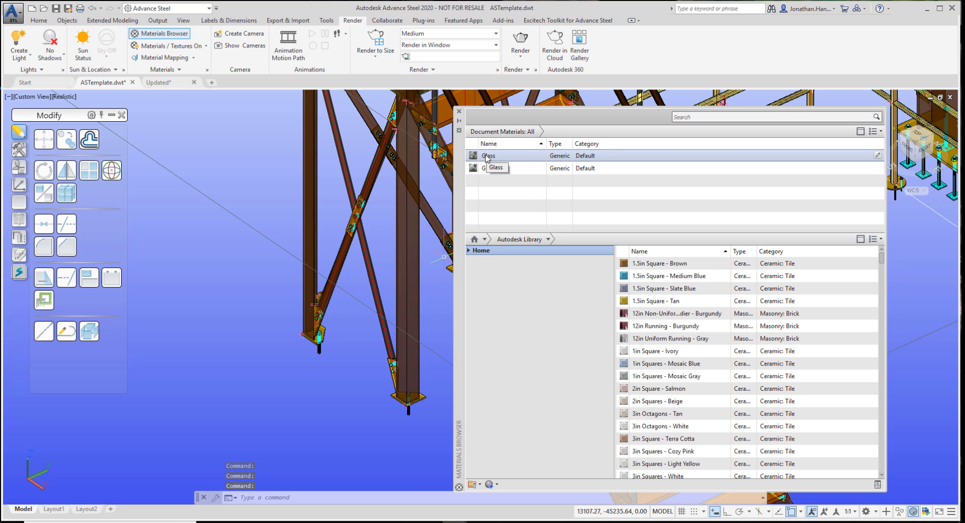
left_click(487, 157)
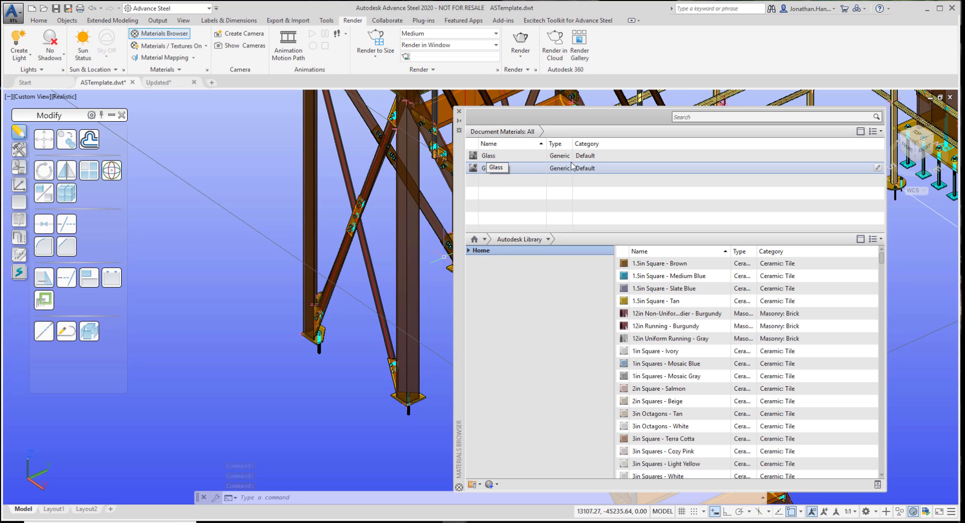
key("ctrl")
key("ctrl")
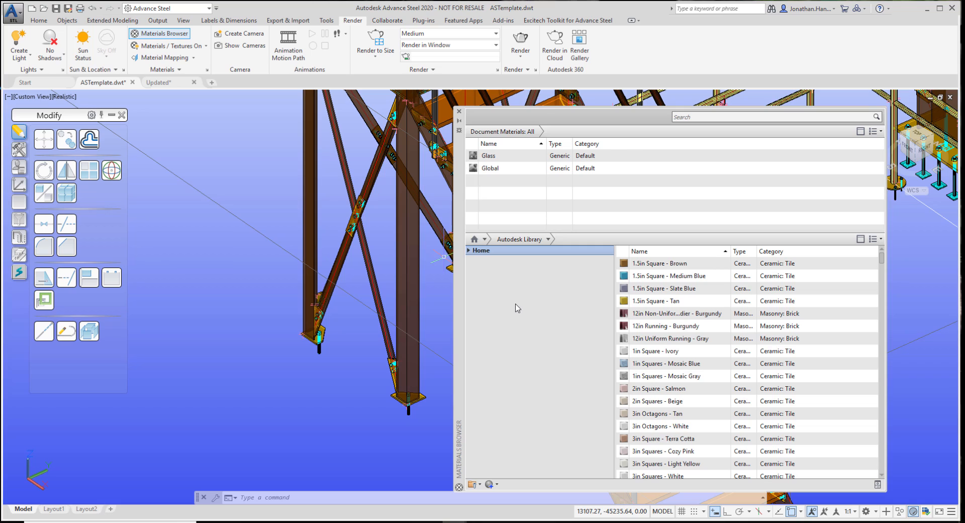
right_click(488, 157)
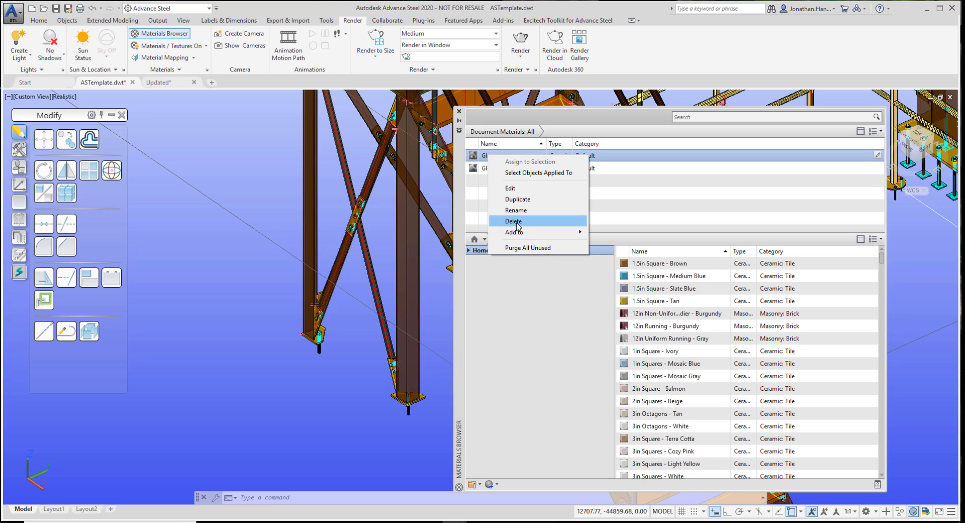
left_click(514, 221)
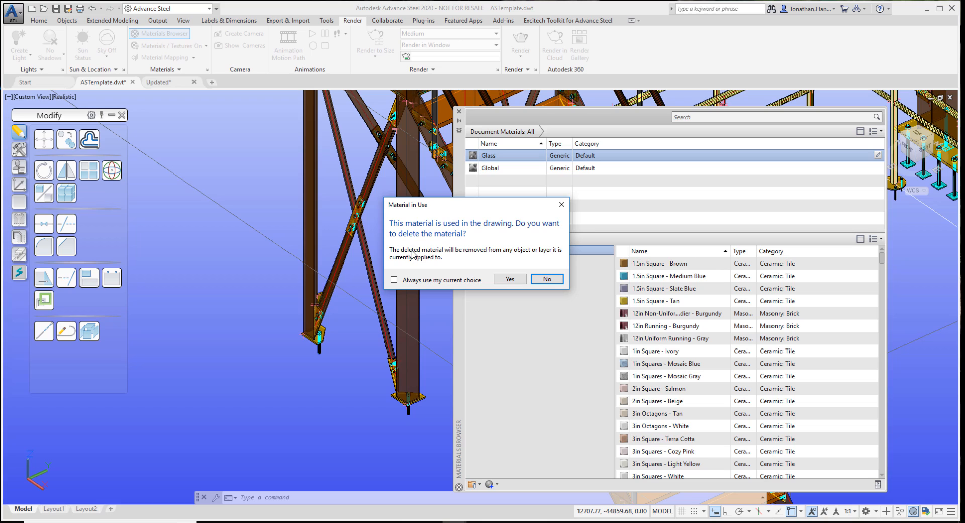
left_click(508, 278)
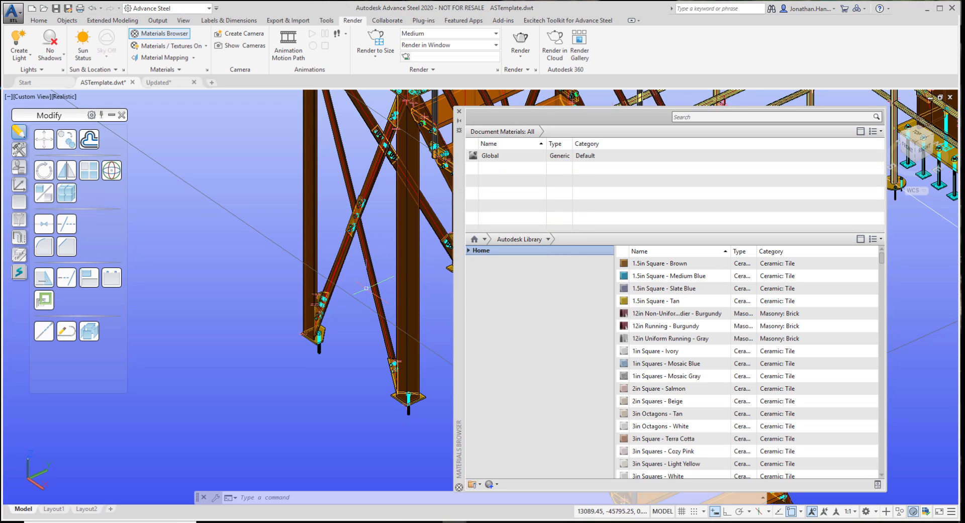
left_click(458, 111)
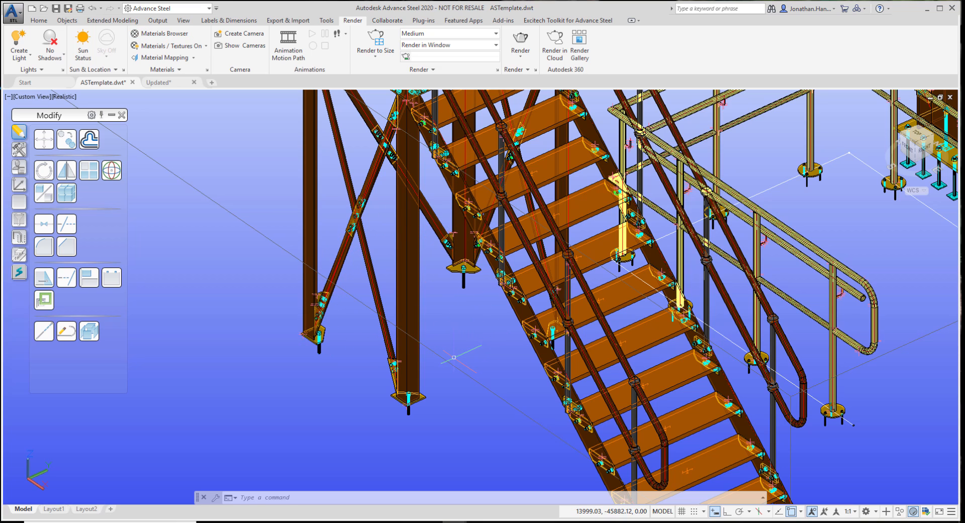
Examine the column base plates, anchors and stair bolts up close for edges drawn through the steel
scroll(480, 304, "up", 5)
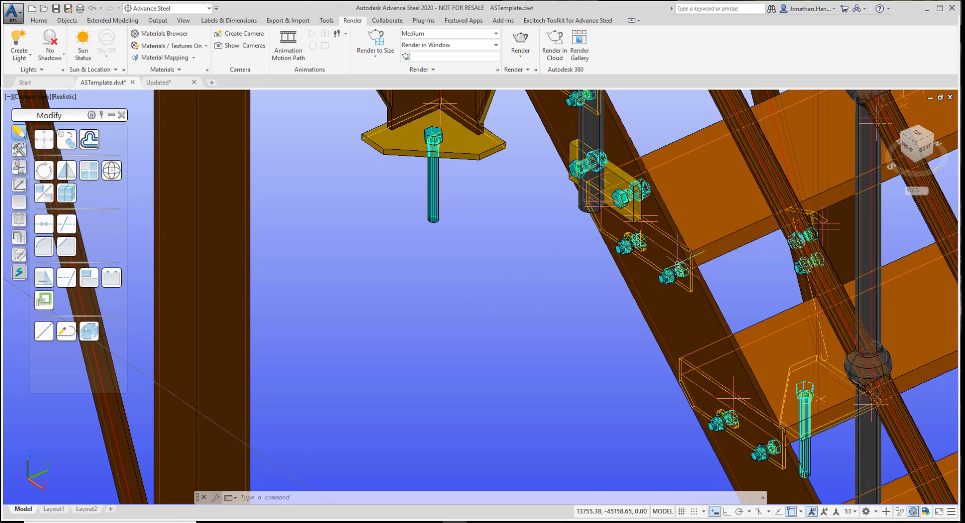
scroll(678, 264, "up", 6)
scroll(637, 191, "down", 6)
middle_click_drag(456, 223, 563, 389)
scroll(512, 233, "up", 5)
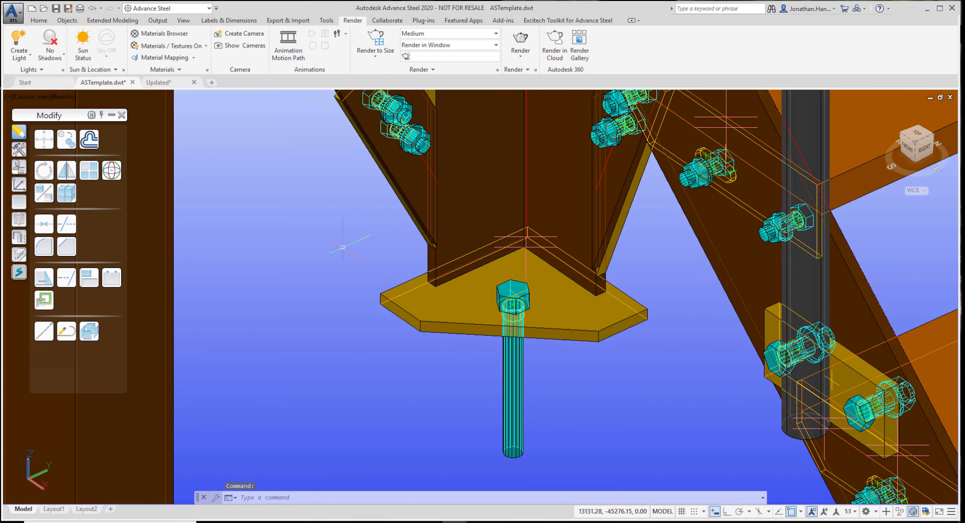
middle_click_drag(342, 247, 410, 341)
scroll(390, 292, "down", 6)
mouse_move(395, 271)
middle_mouse_down()
mouse_move(430, 285)
mouse_move(401, 254)
middle_mouse_up()
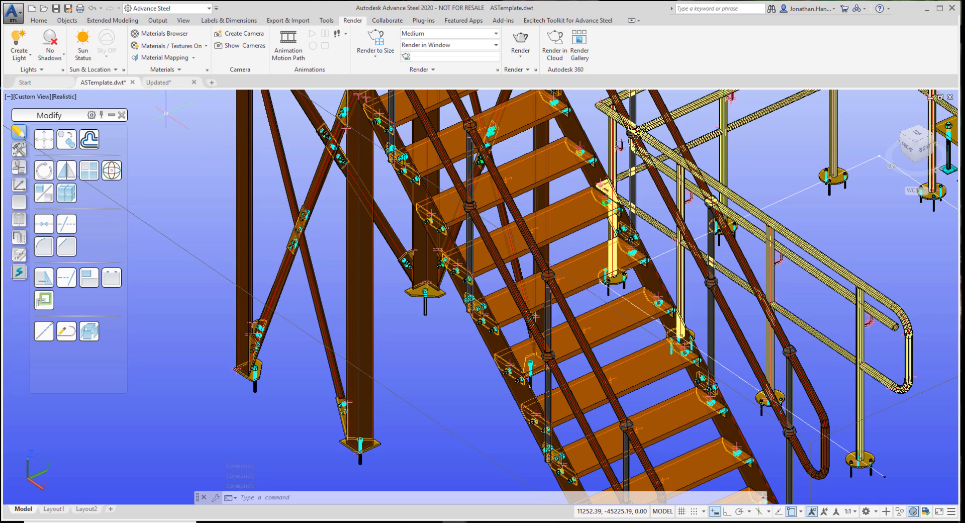
Set Show to No for occluded edges in the Realistic visual style
left_click(61, 97)
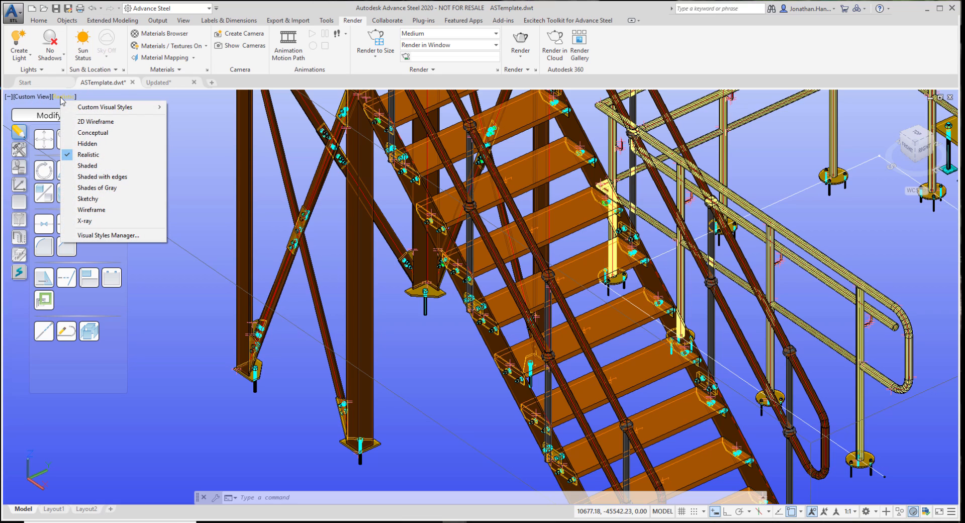
left_click(133, 236)
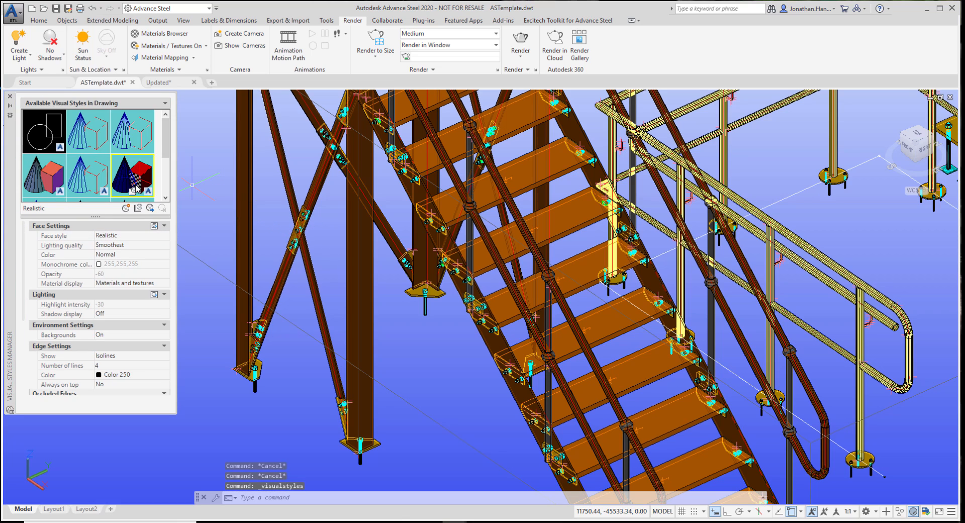
left_click(96, 184)
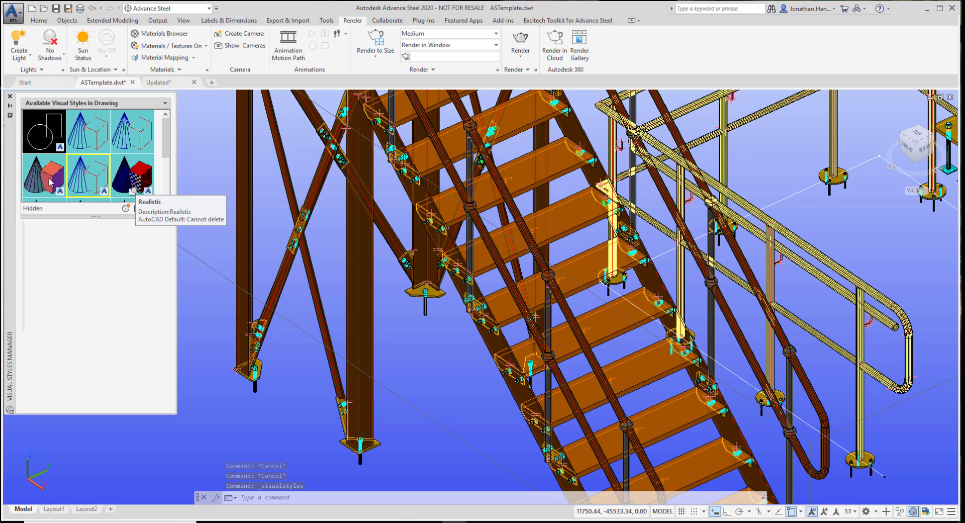
left_click(132, 179)
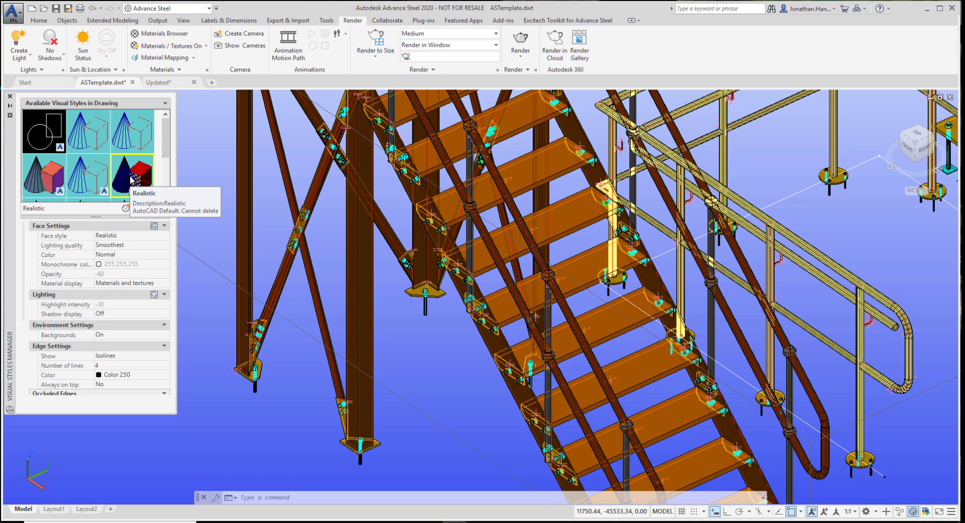
scroll(69, 324, "down", 4)
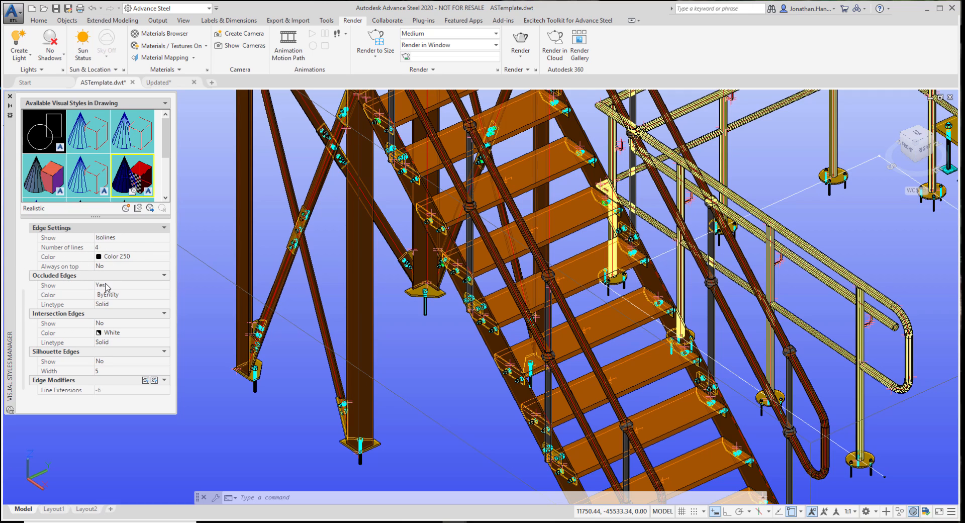
left_click(141, 285)
left_click(143, 285)
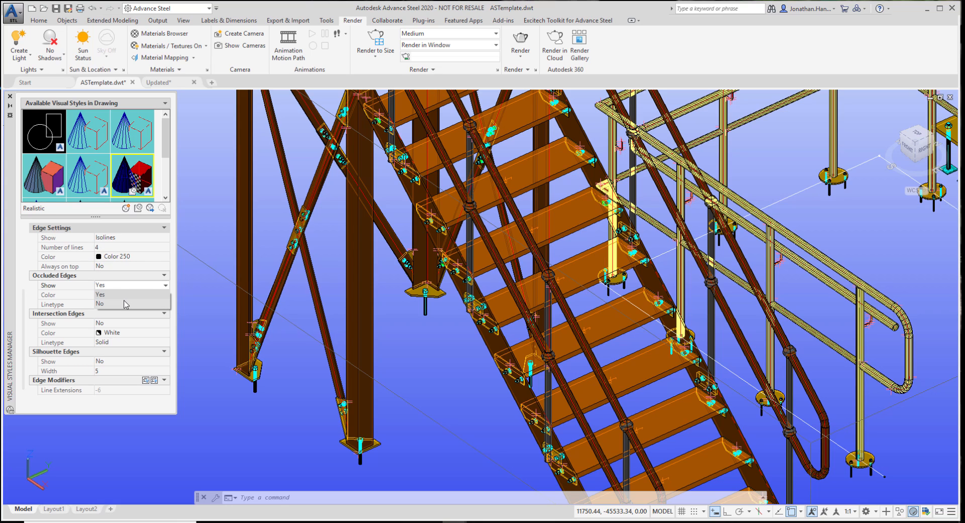
left_click(125, 304)
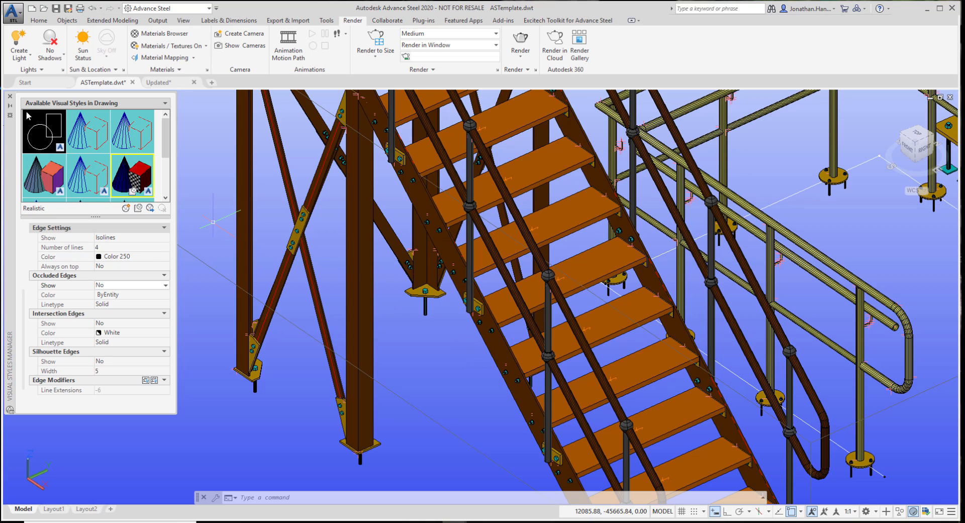
left_click(10, 96)
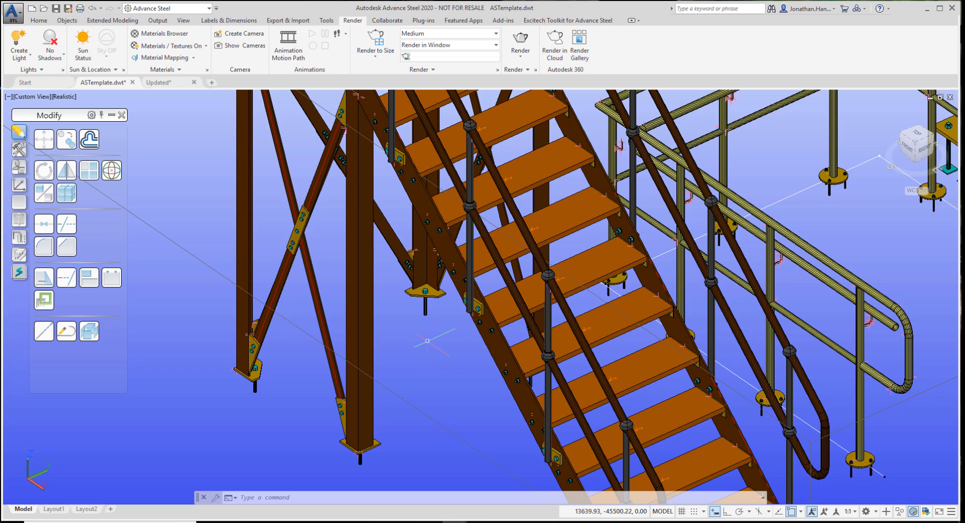
Set the Beams layer's color to the true color RGB 250,210,56
left_click(38, 20)
left_click(722, 46)
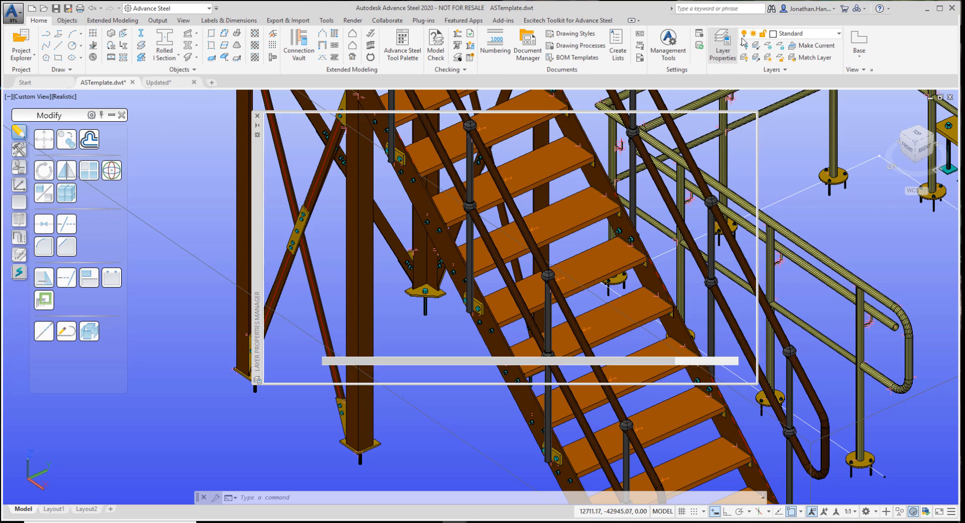
scroll(405, 242, "up", 7)
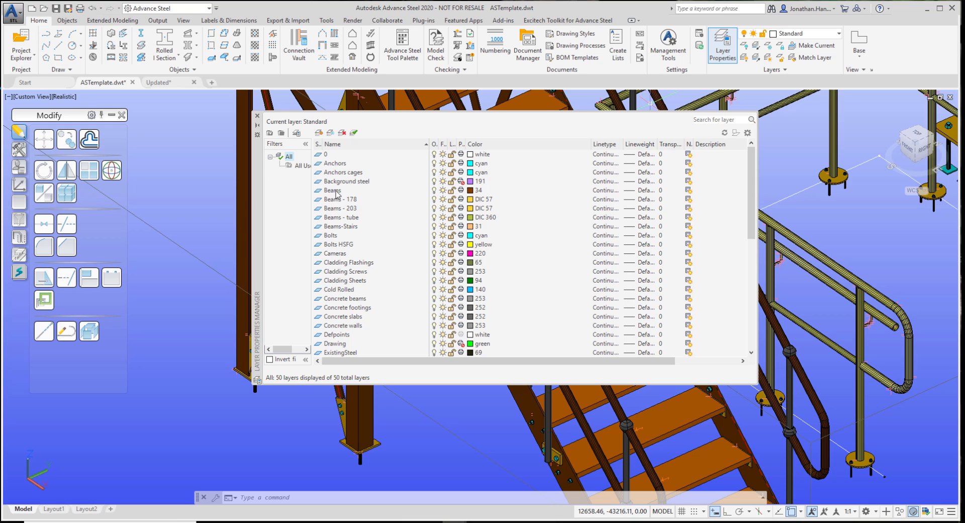
left_click(471, 193)
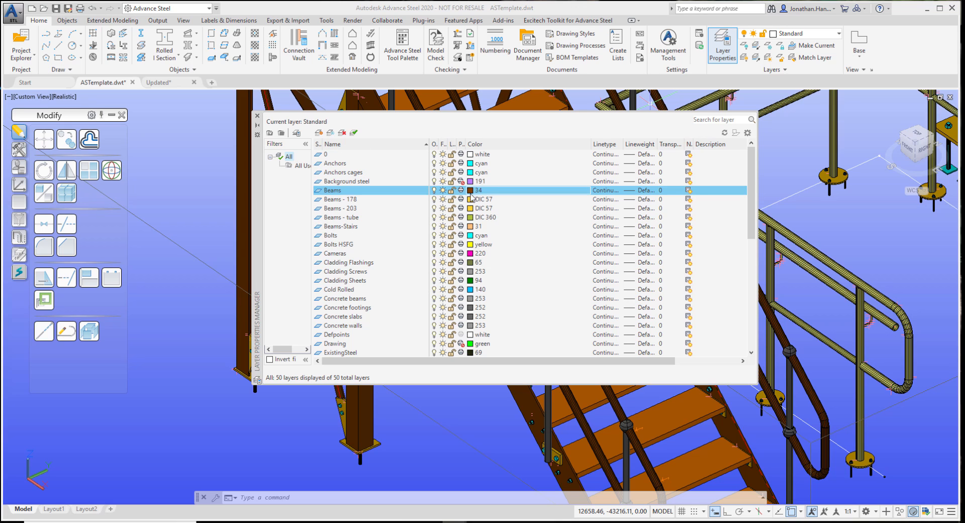
left_click(470, 196)
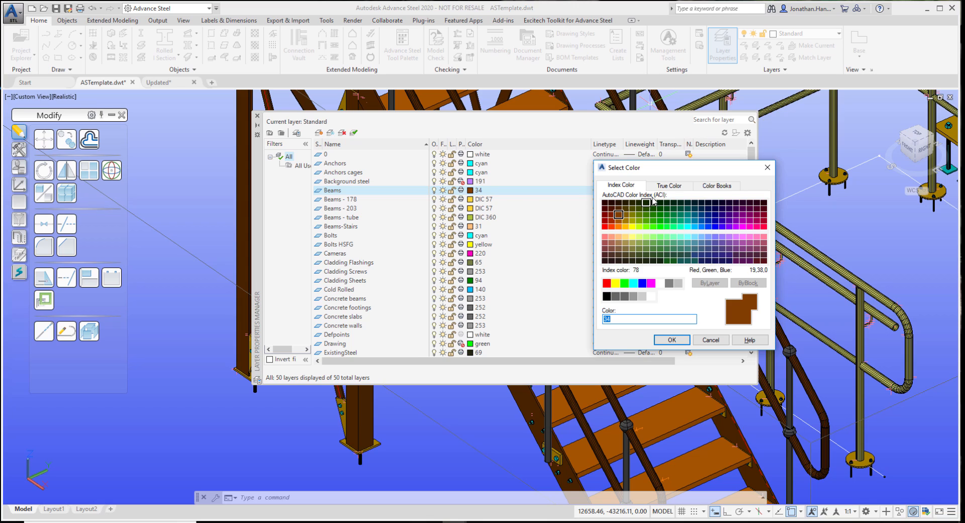
left_click(668, 185)
type("250,210,")
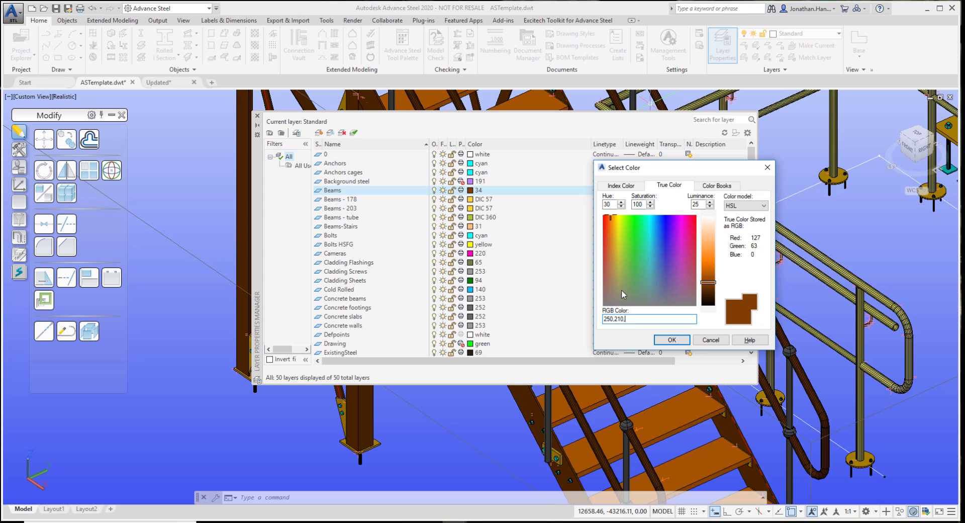
type("56")
left_click(672, 340)
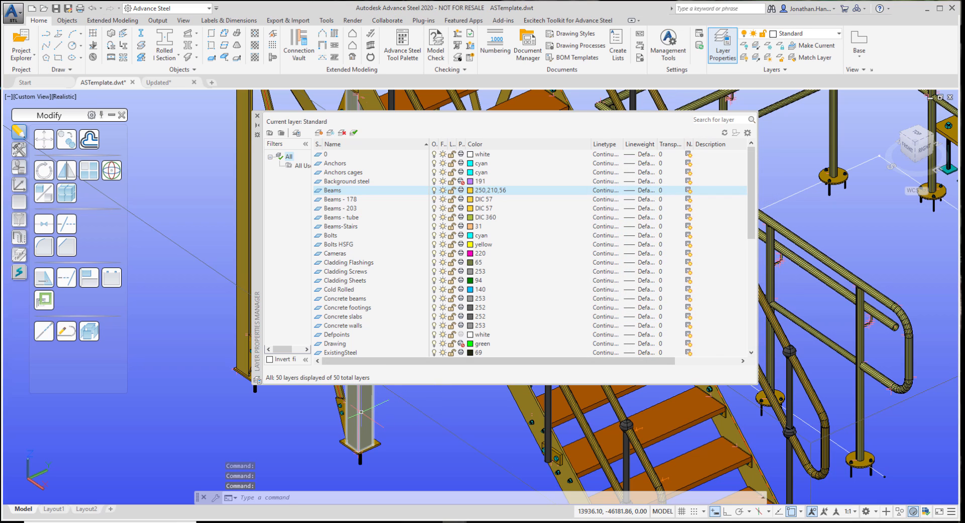
mouse_move(361, 411)
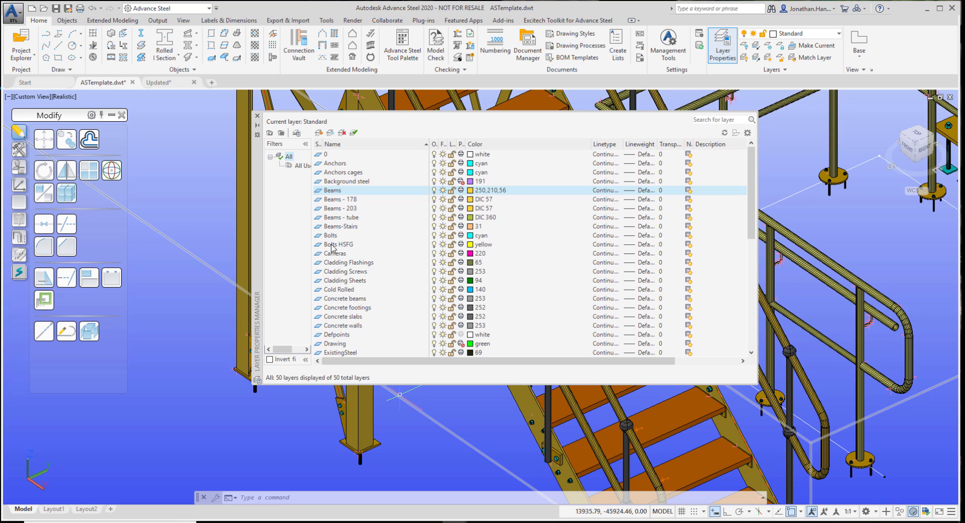
Set the Bolts layer's color to the true color RGB 0,204,51
left_click(472, 237)
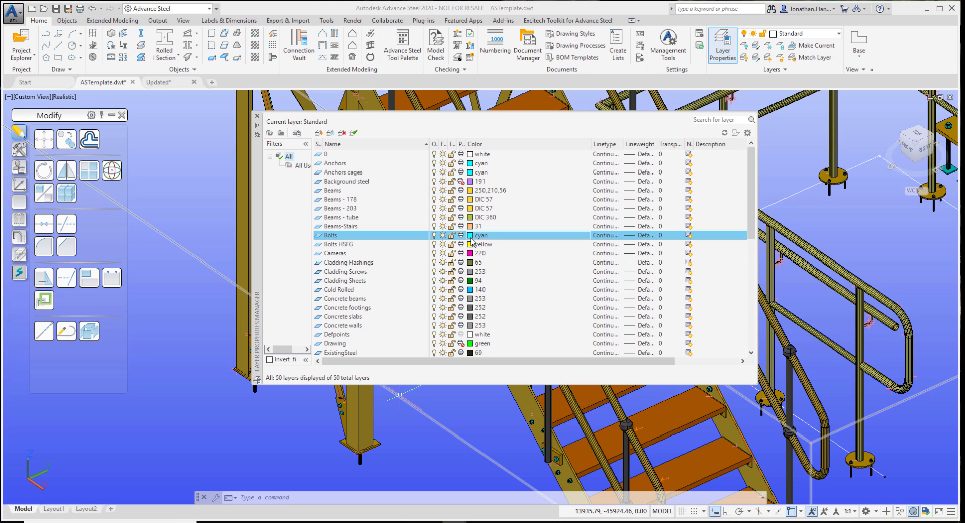
left_click(668, 185)
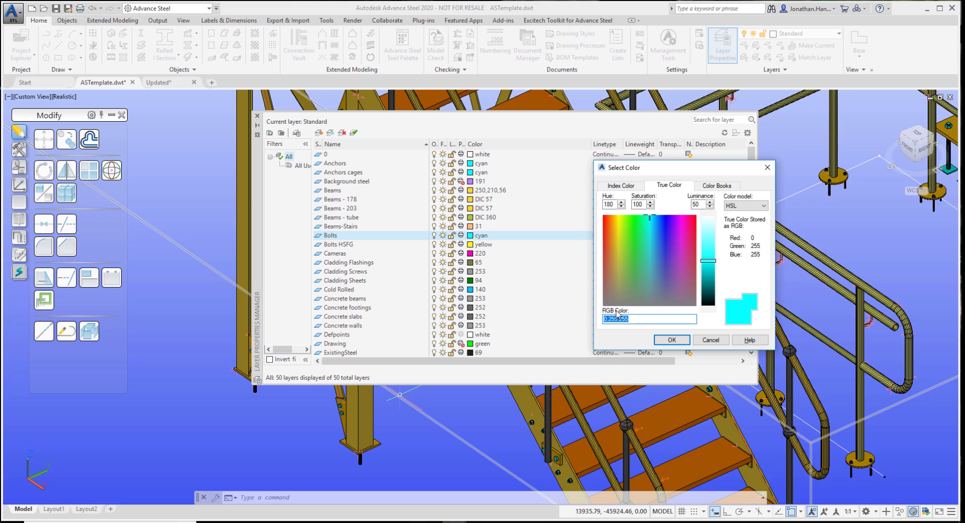
type("0")
type("0,204,51")
left_click(671, 340)
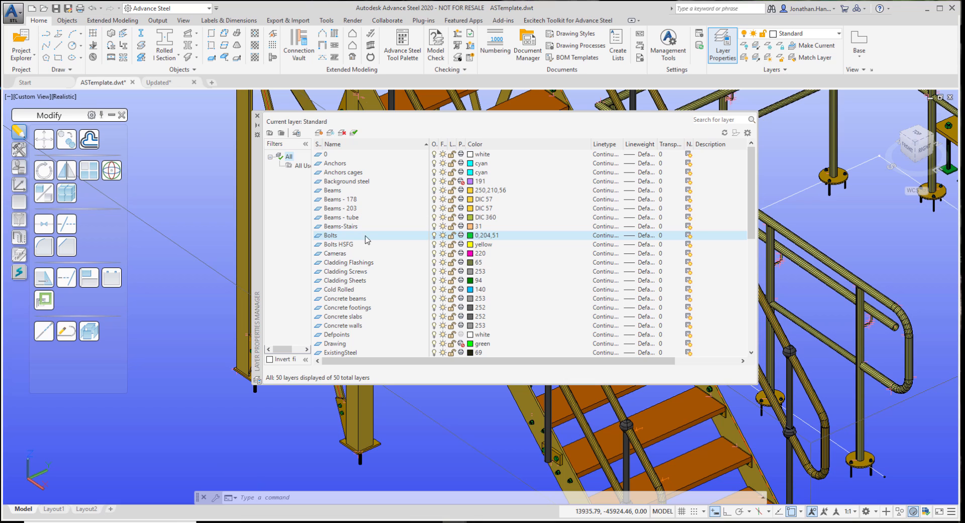
Set the Plates layer's color to the true color RGB 155,186,197
scroll(368, 240, "down", 3)
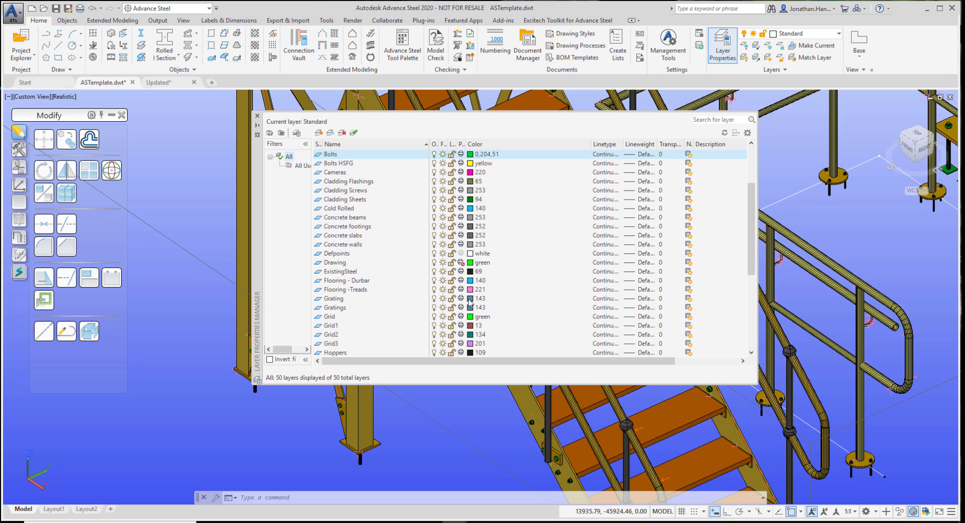
scroll(394, 267, "down", 3)
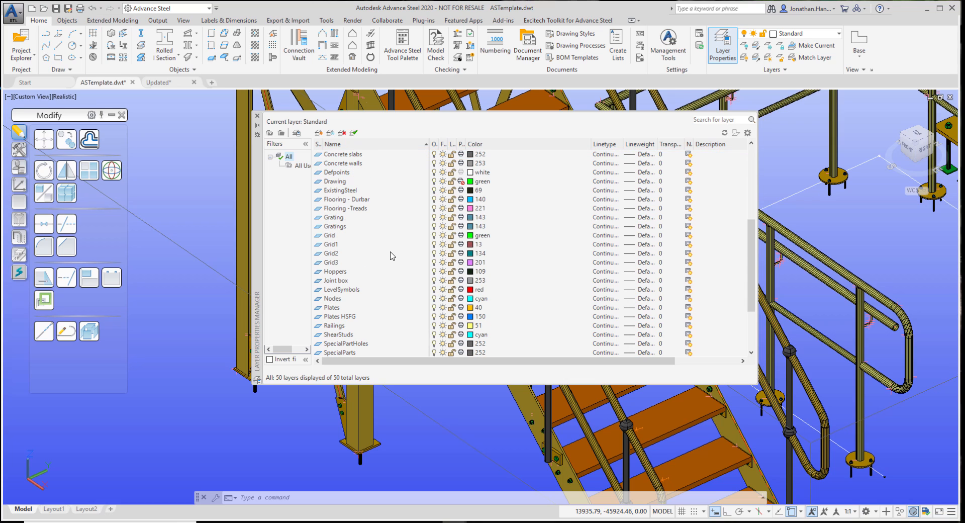
scroll(392, 256, "down", 3)
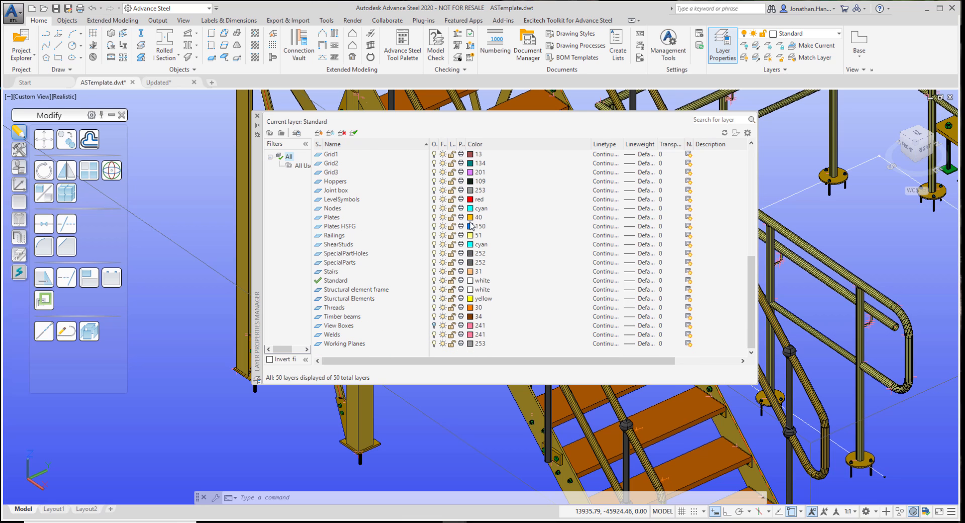
left_click(470, 219)
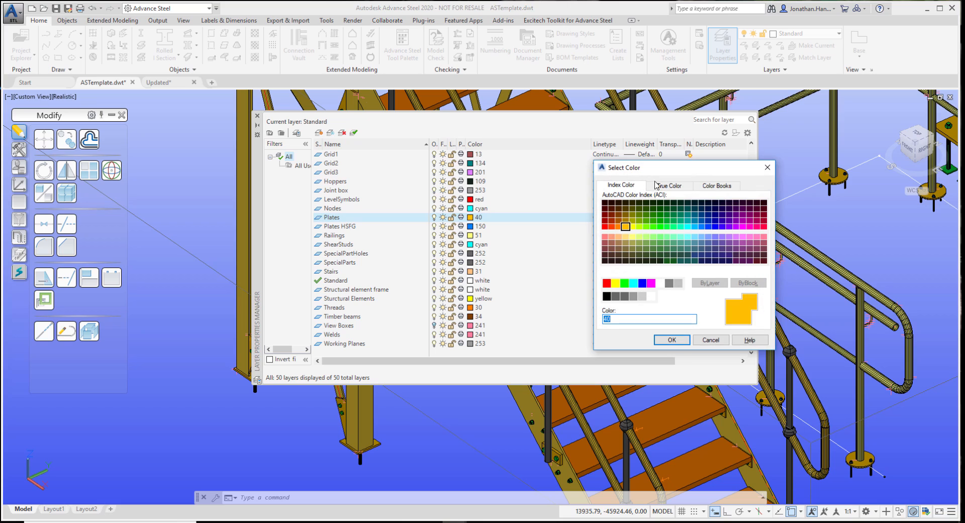
left_click(660, 186)
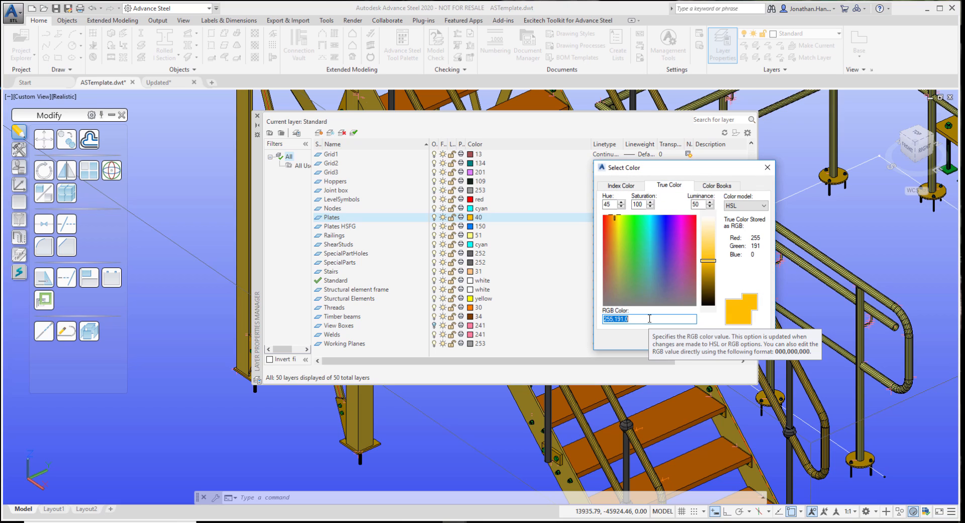
type("155")
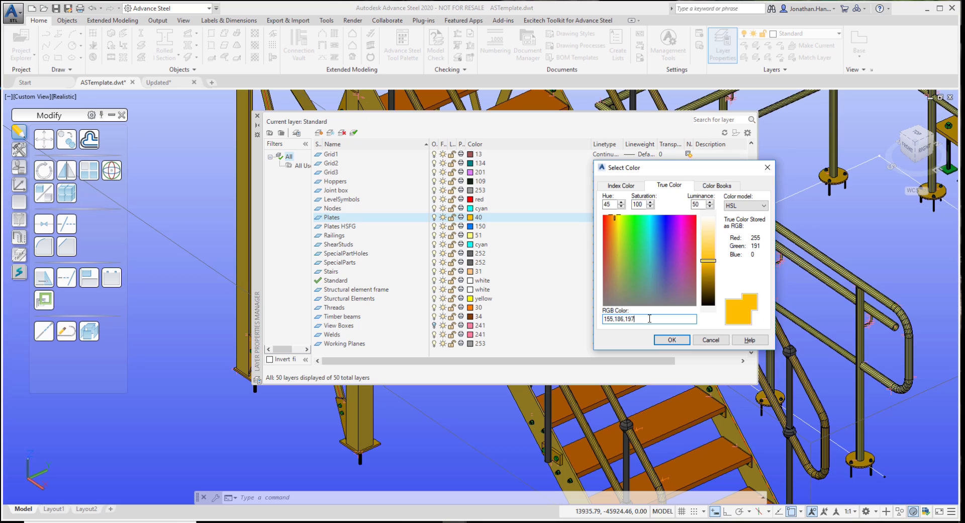
left_click(682, 339)
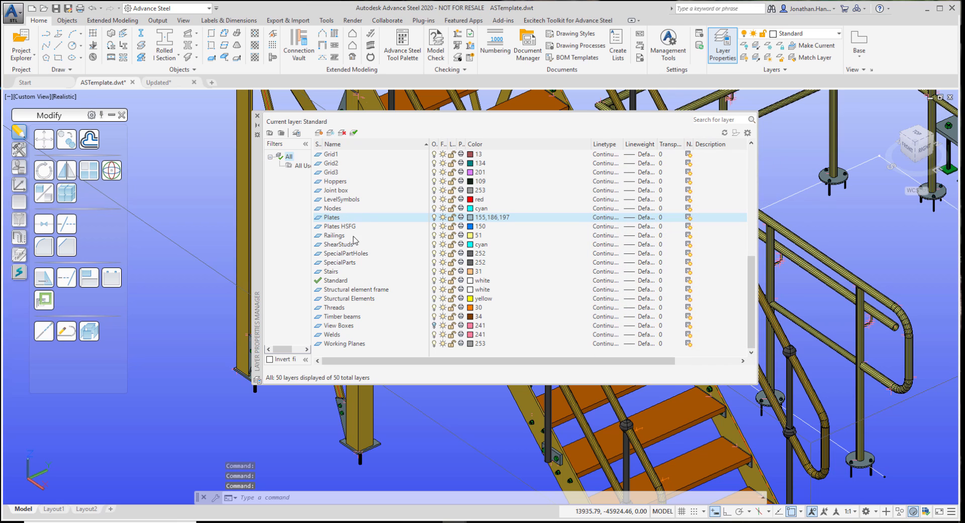
Set the Railings layer's color to index color 150 and close the layer manager
left_click(472, 236)
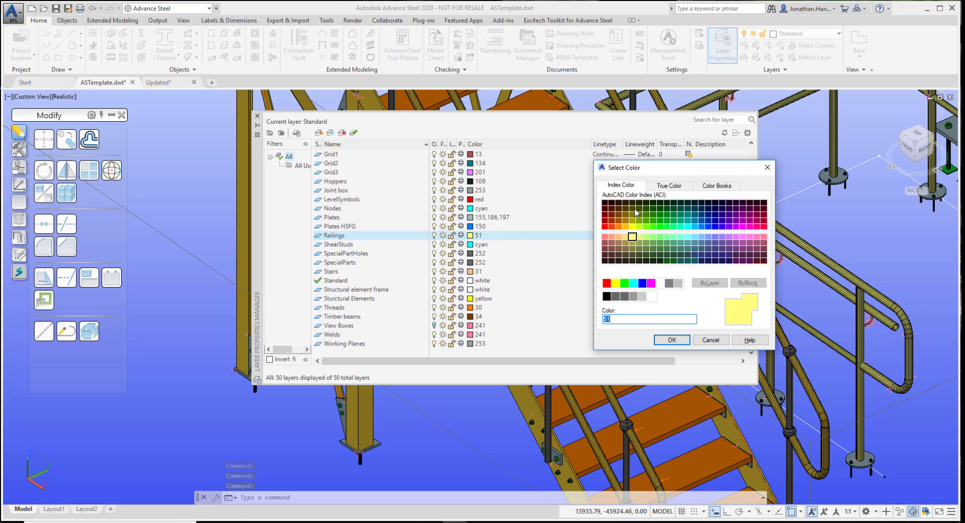
left_click(669, 184)
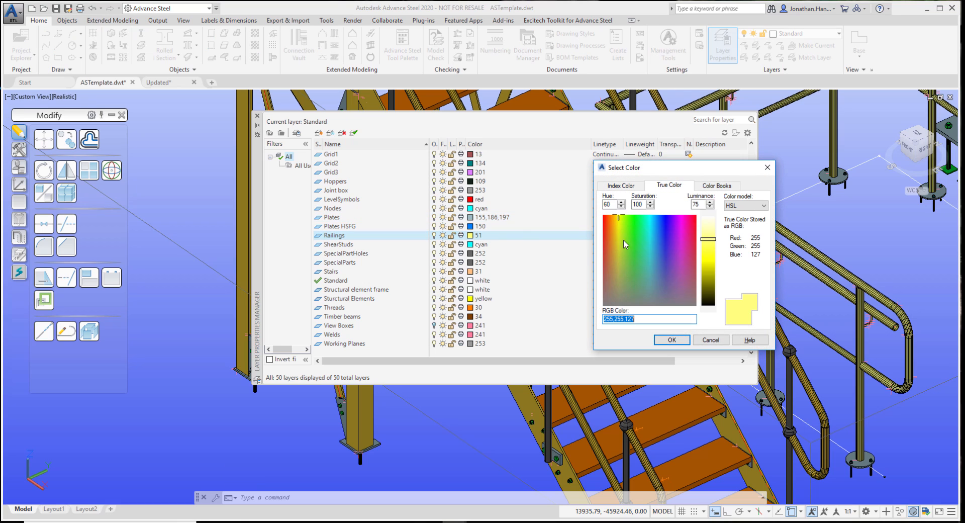
left_click(621, 185)
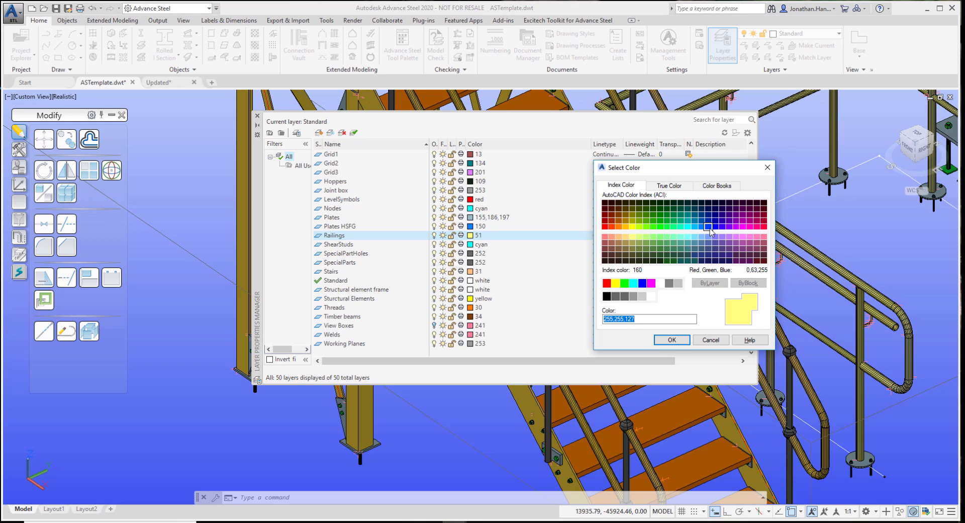
left_click(701, 226)
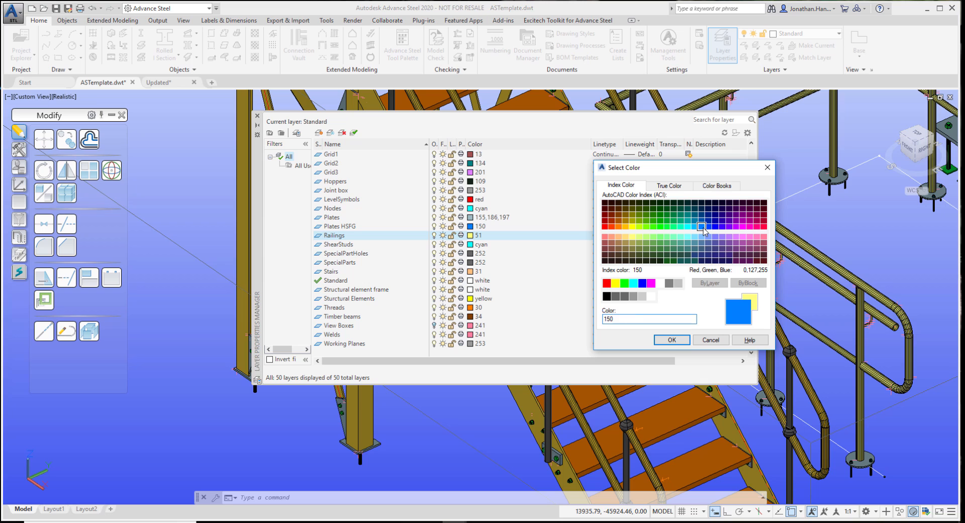
left_click(672, 340)
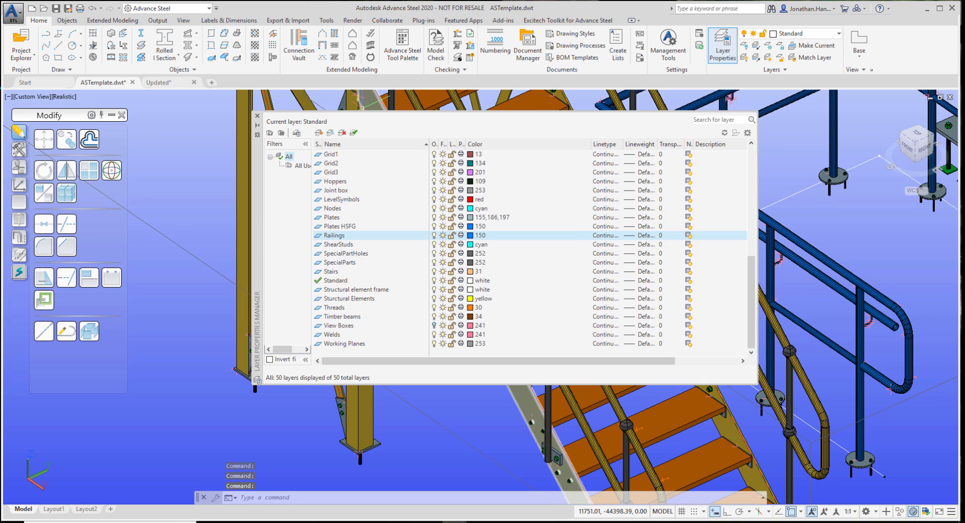
left_click(257, 116)
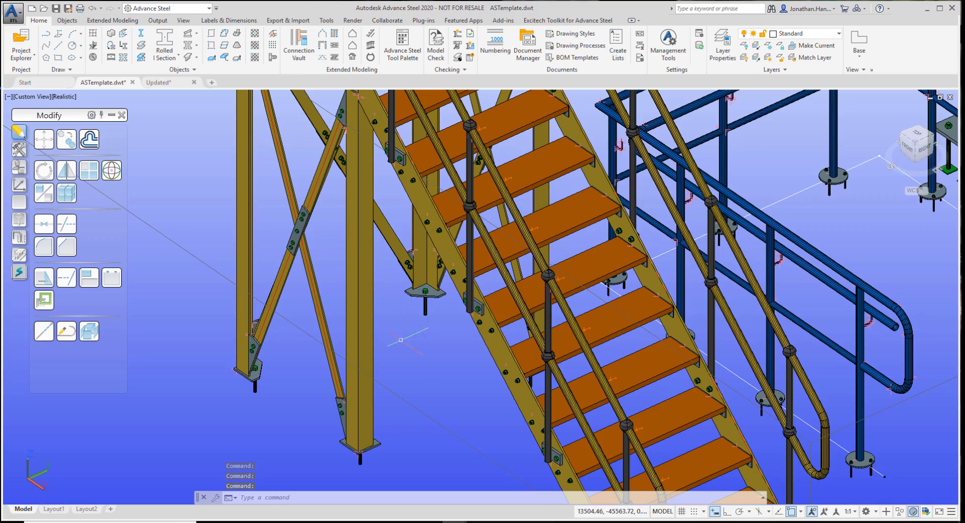
Set the Cold Rolled layer's color to index color 92 and close the layer manager
scroll(412, 367, "down", 3)
middle_click_drag(561, 338, 658, 447)
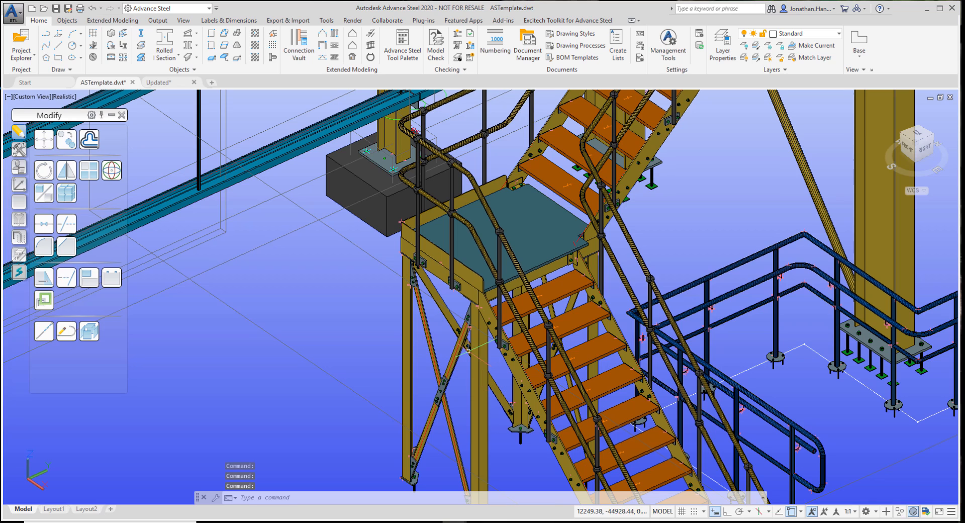
middle_click_drag(211, 347, 823, 342)
scroll(435, 335, "up", 2)
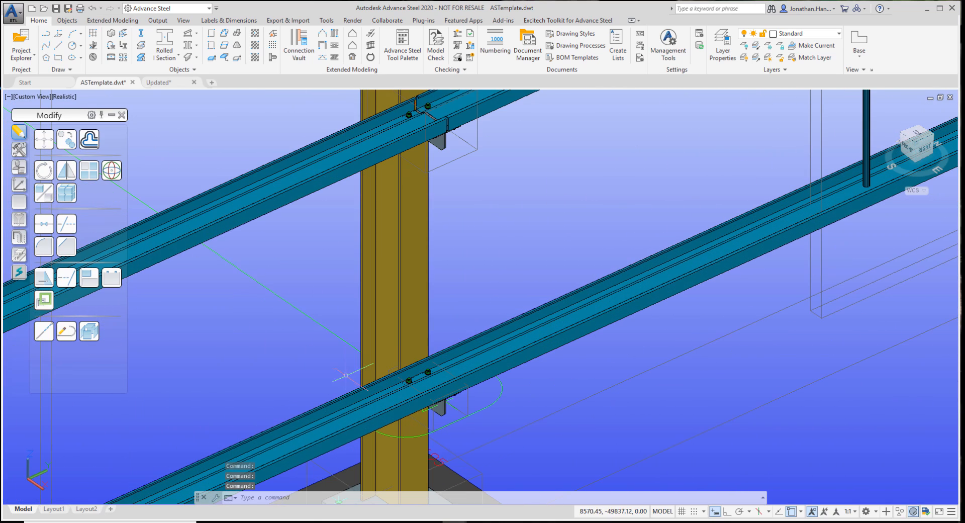
left_click(723, 45)
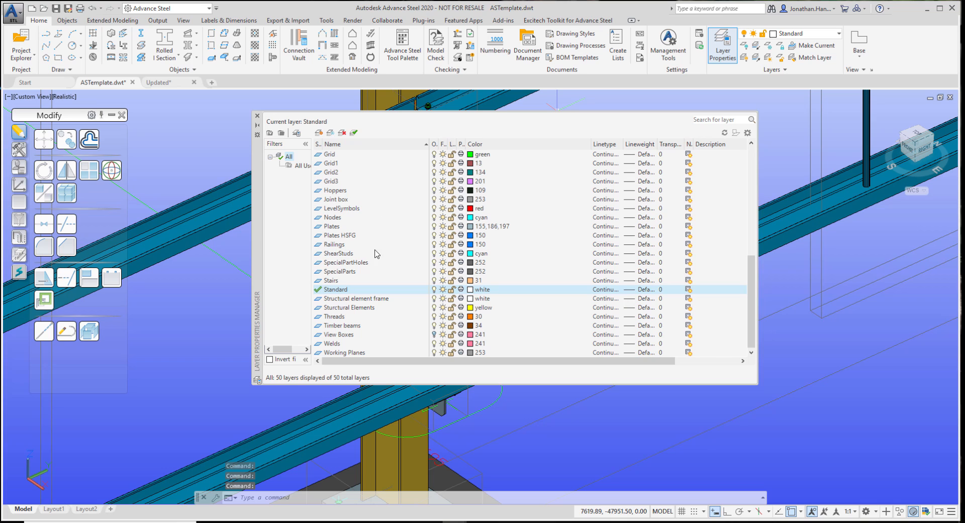
scroll(371, 236, "up", 4)
scroll(358, 190, "up", 2)
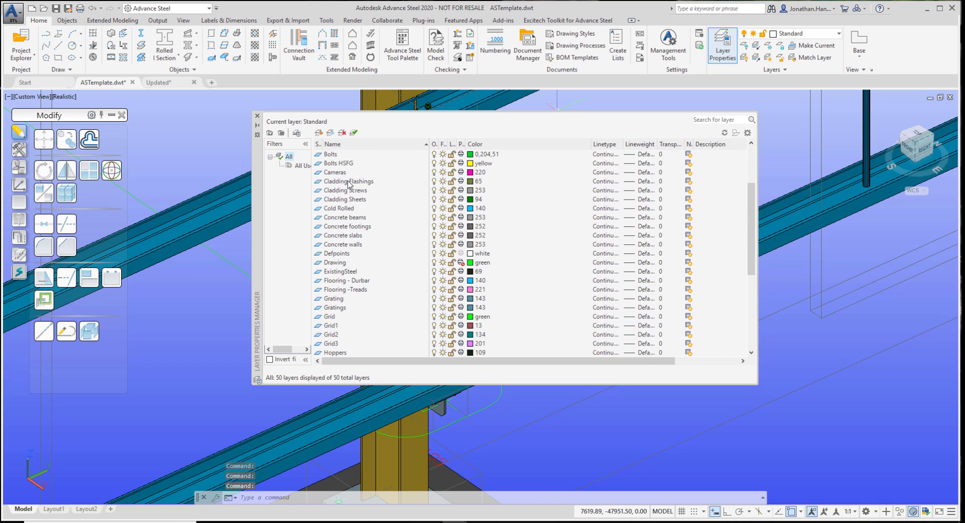
left_click(472, 209)
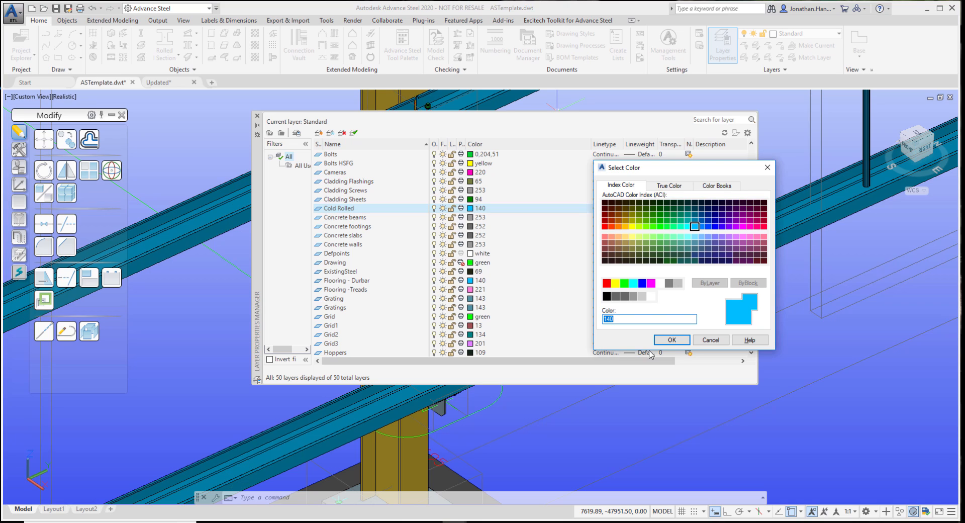
left_click(660, 219)
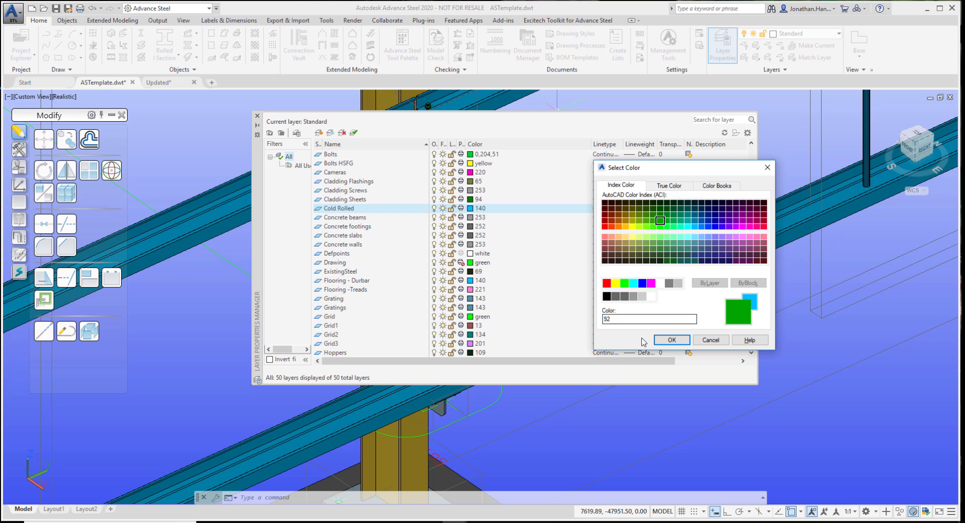
left_click(672, 339)
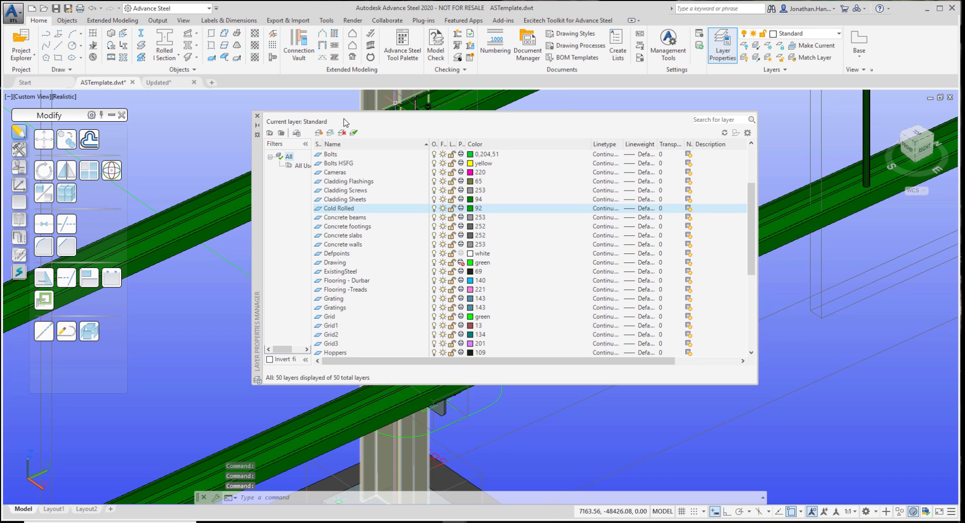
left_click(257, 116)
Examine the recolored cold rolled rails, columns, connections, staircase and handrails around the model
scroll(513, 191, "down", 6)
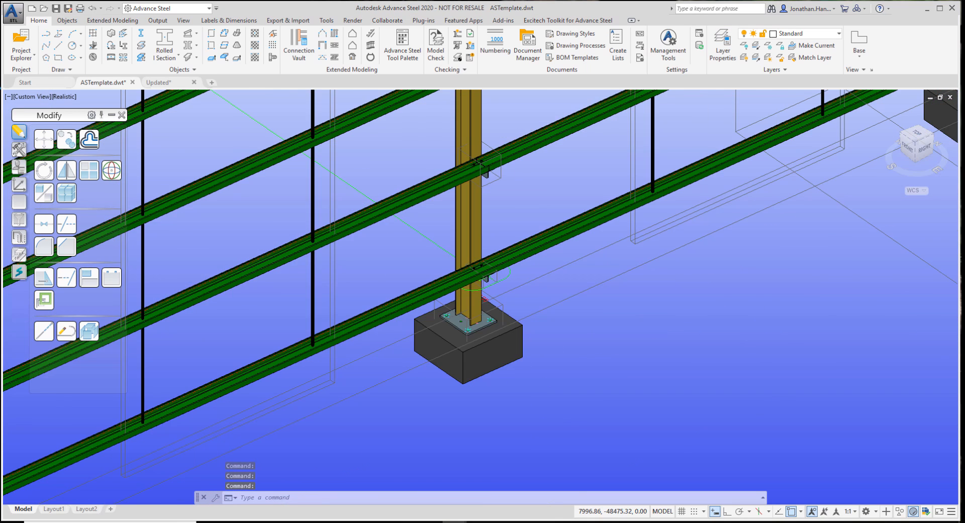
middle_click_drag(656, 298, 847, 408)
scroll(279, 199, "up", 6)
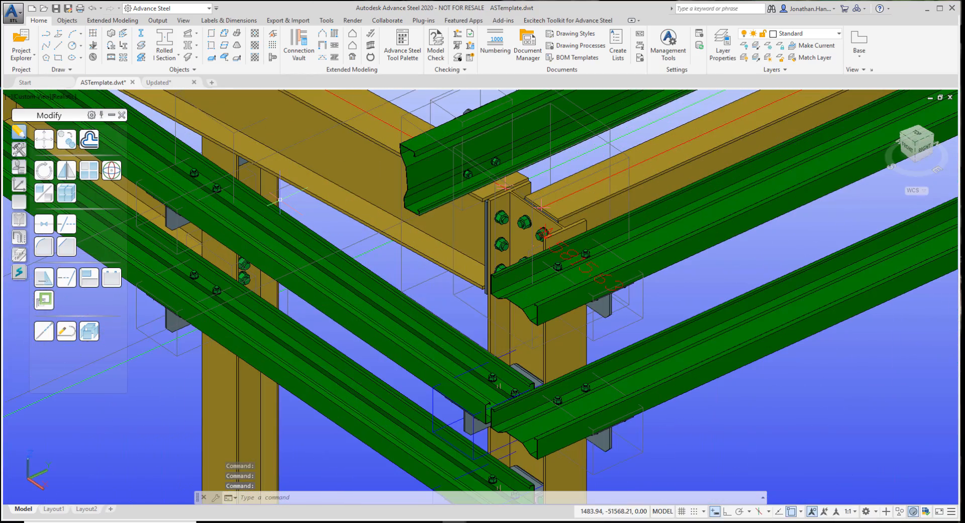
scroll(280, 199, "down", 6)
middle_click_drag(606, 299, 226, 150)
middle_click_drag(573, 235, 105, 226)
scroll(546, 250, "up", 4)
middle_click_drag(621, 380, 536, 289)
middle_click_drag(420, 277, 431, 244)
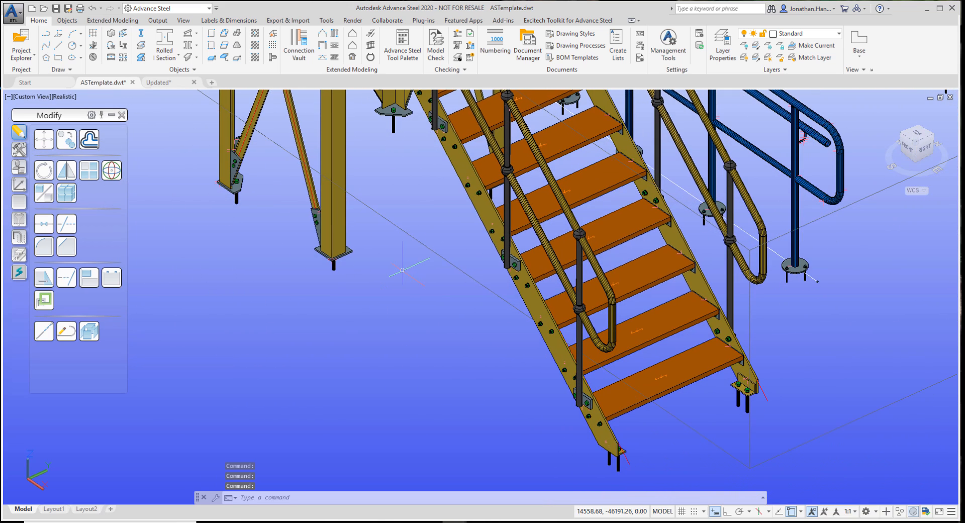
middle_click_drag(409, 208, 416, 237)
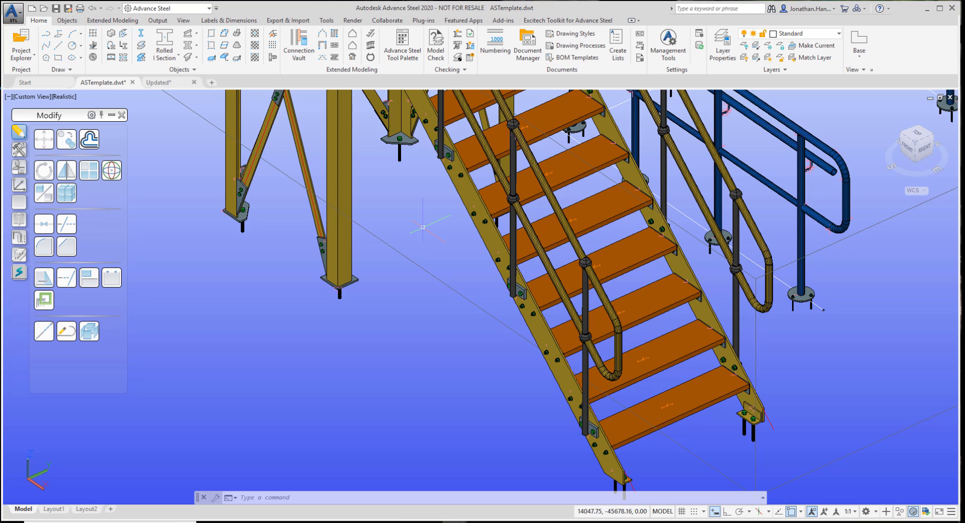
Locate ASTemplate in ProgramData\Autodesk\Advance Steel 2020\GBR\Shared\Support\Templates as the target for saving a drawing template, and cancel the save
left_click(12, 13)
mouse_move(37, 134)
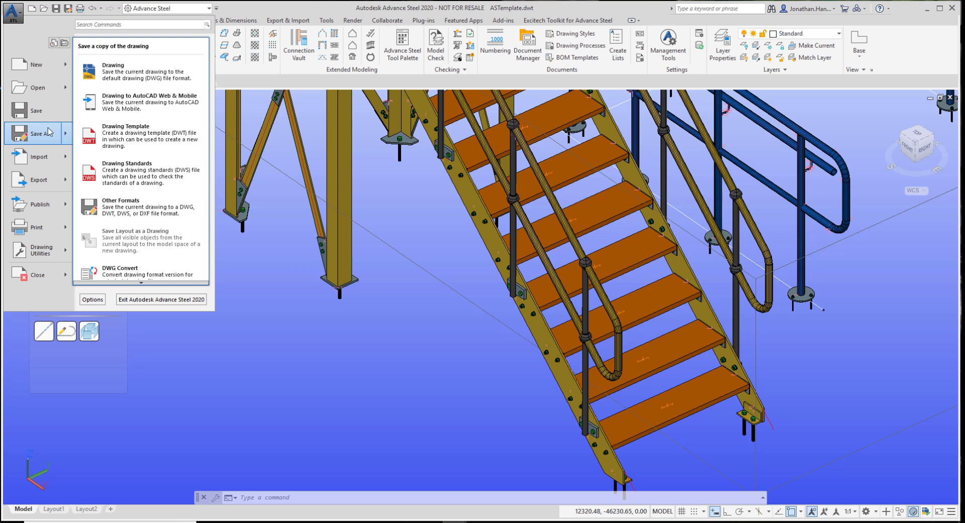
left_click(130, 135)
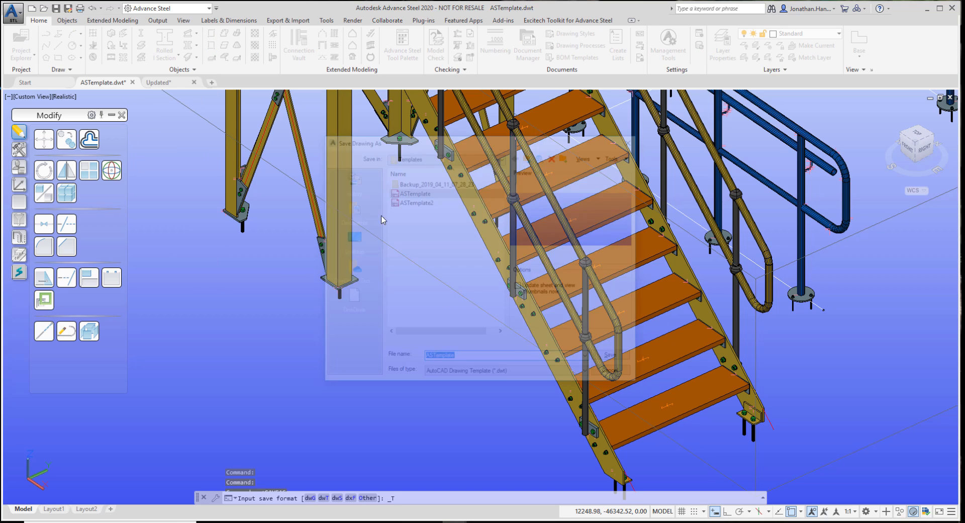
left_click(442, 156)
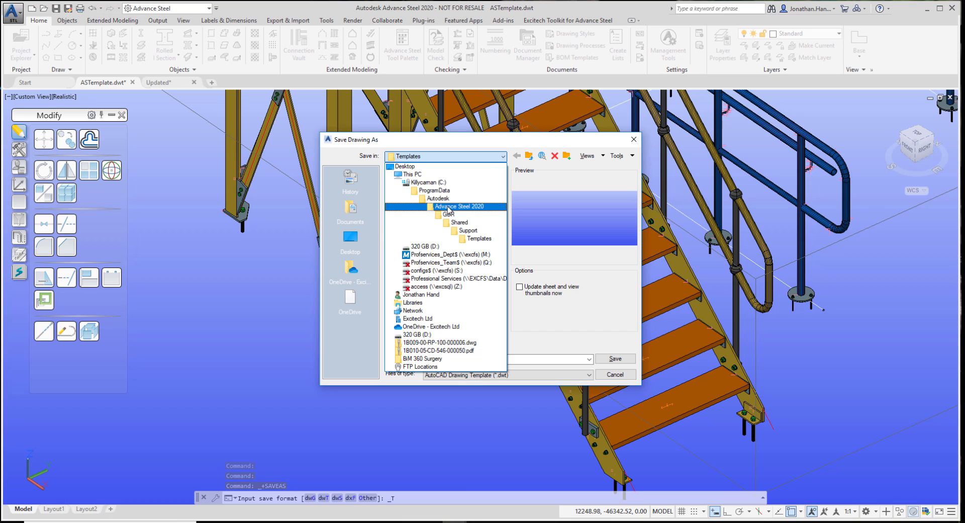
left_click(437, 191)
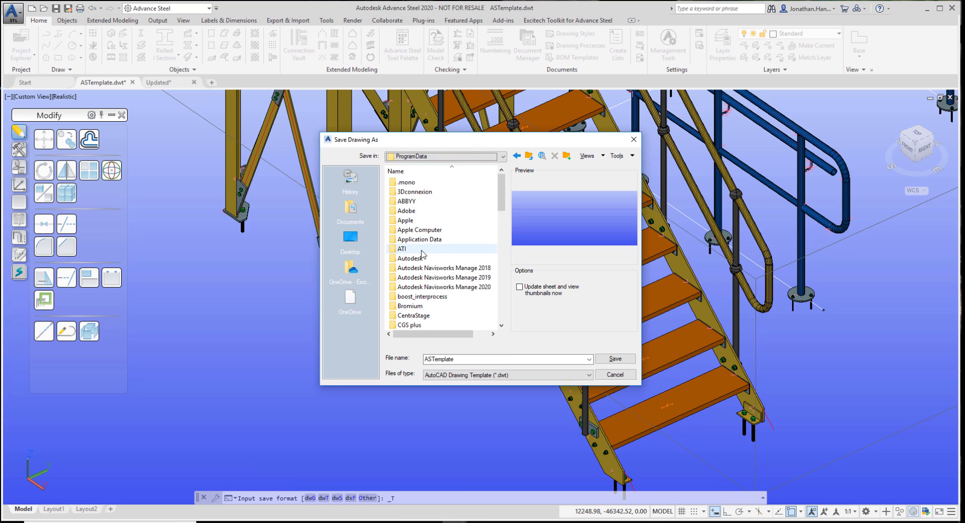
double_click(452, 254)
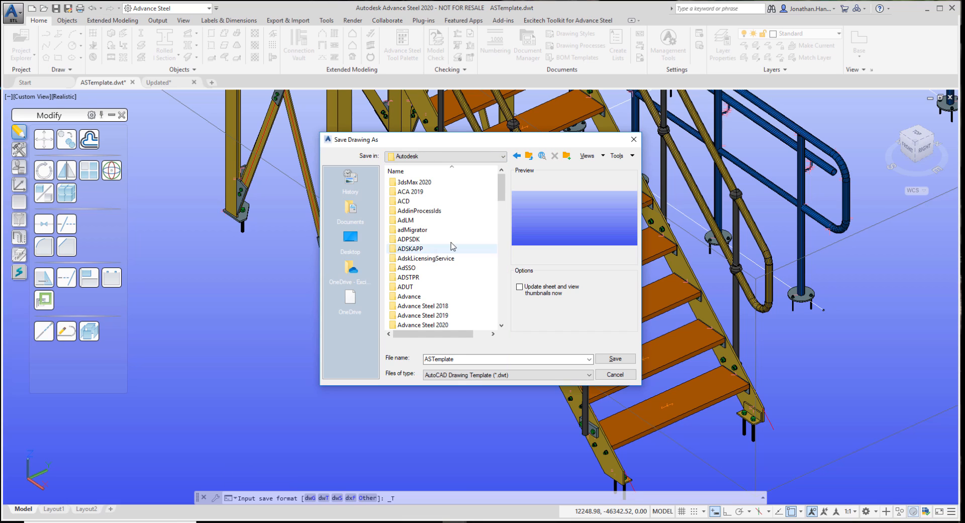
double_click(442, 324)
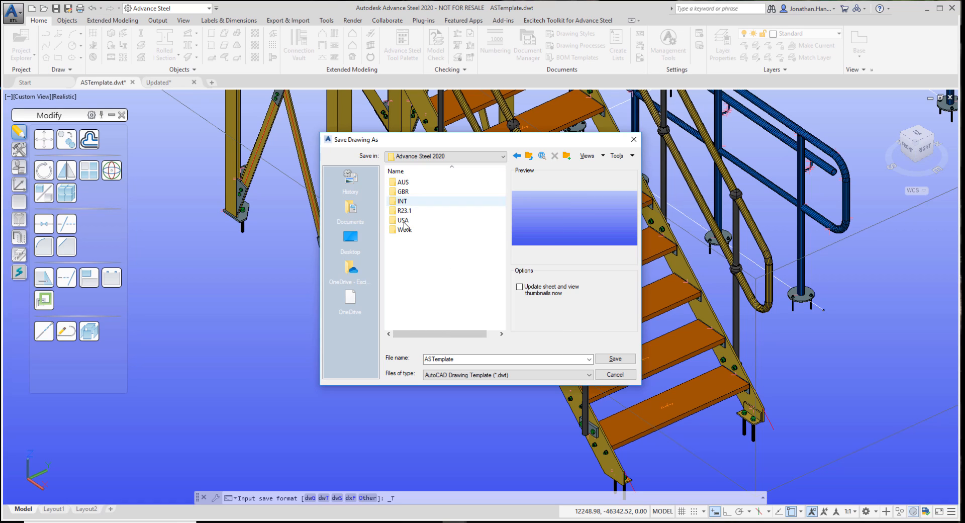
double_click(403, 191)
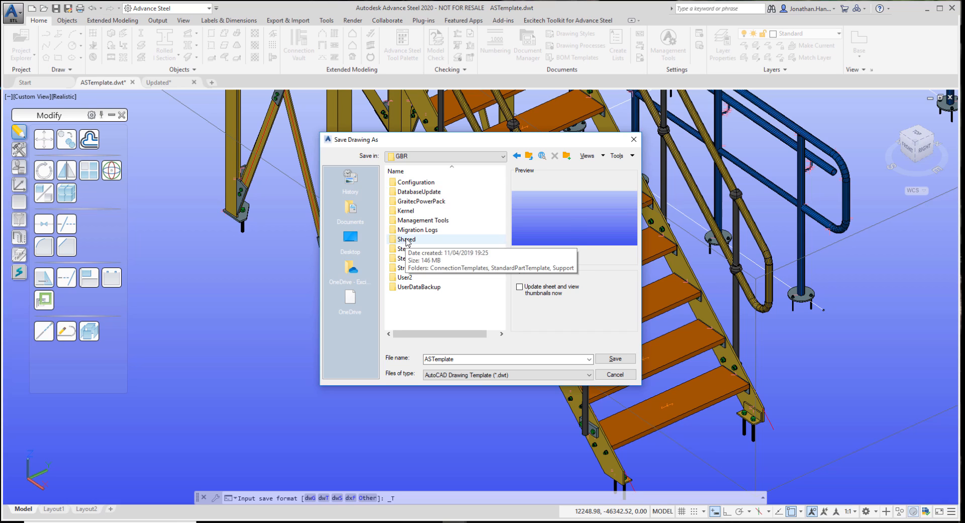
double_click(449, 239)
double_click(409, 201)
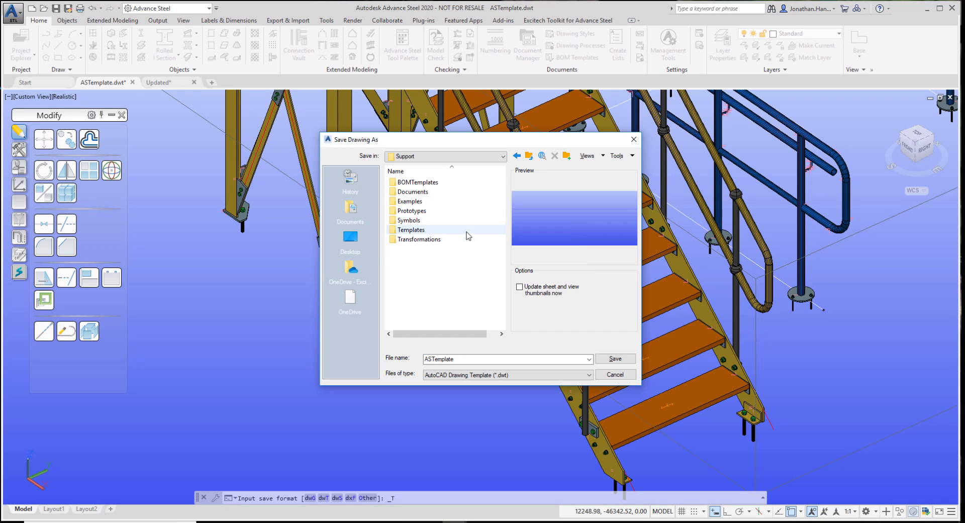
double_click(412, 230)
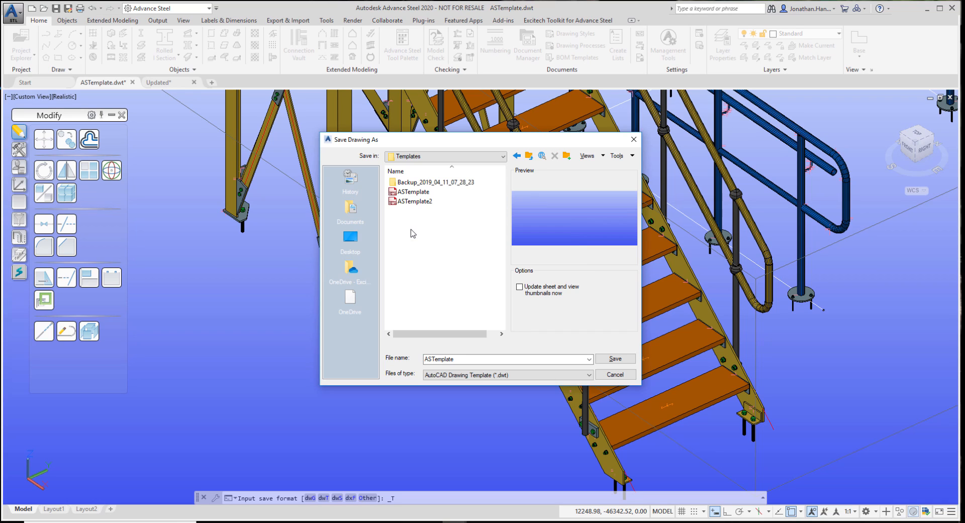
left_click(420, 194)
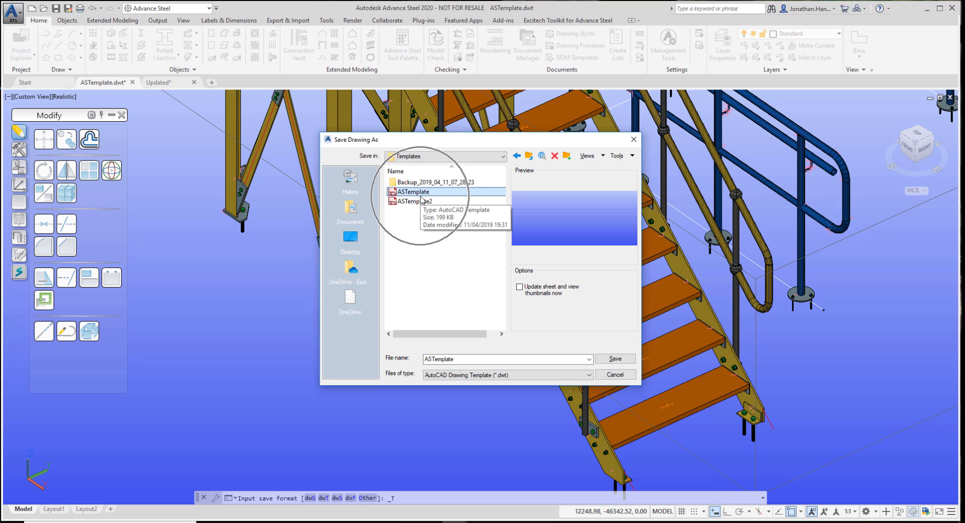
left_click(614, 375)
Start a new drawing from the default template and review the layer colors it contains
left_click(25, 82)
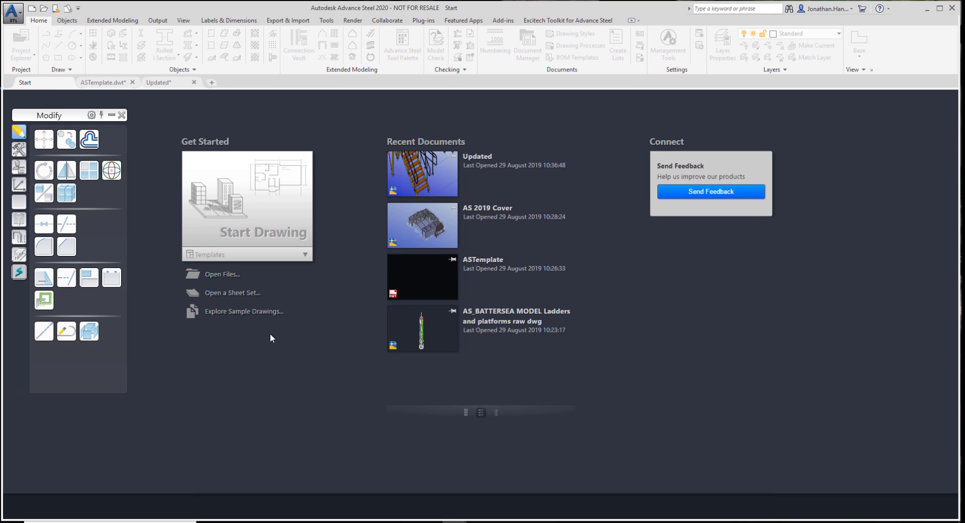
left_click(249, 207)
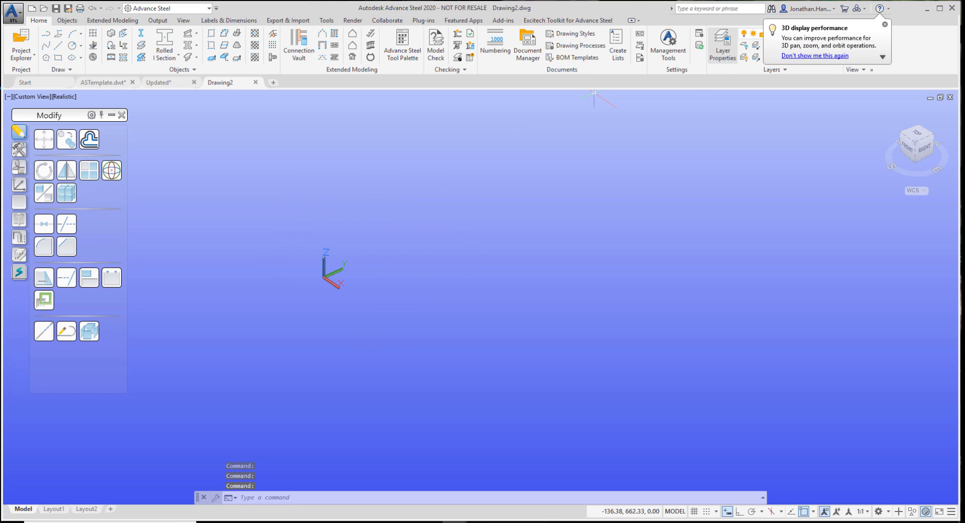
left_click(723, 44)
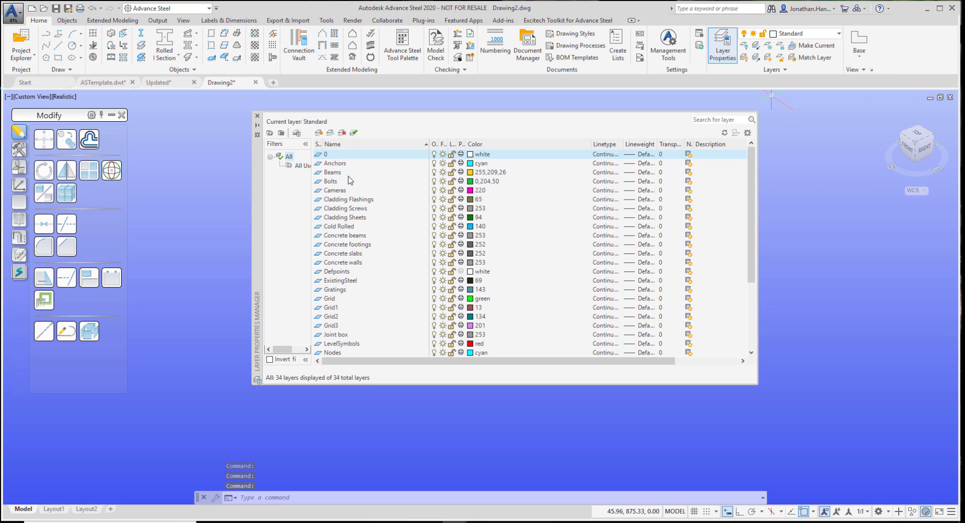
scroll(367, 250, "down", 2)
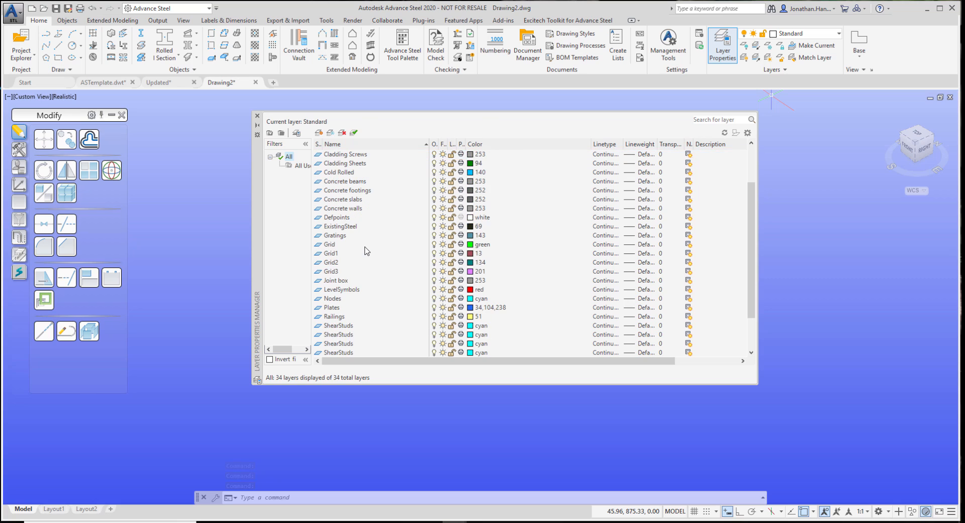
scroll(345, 256, "down", 2)
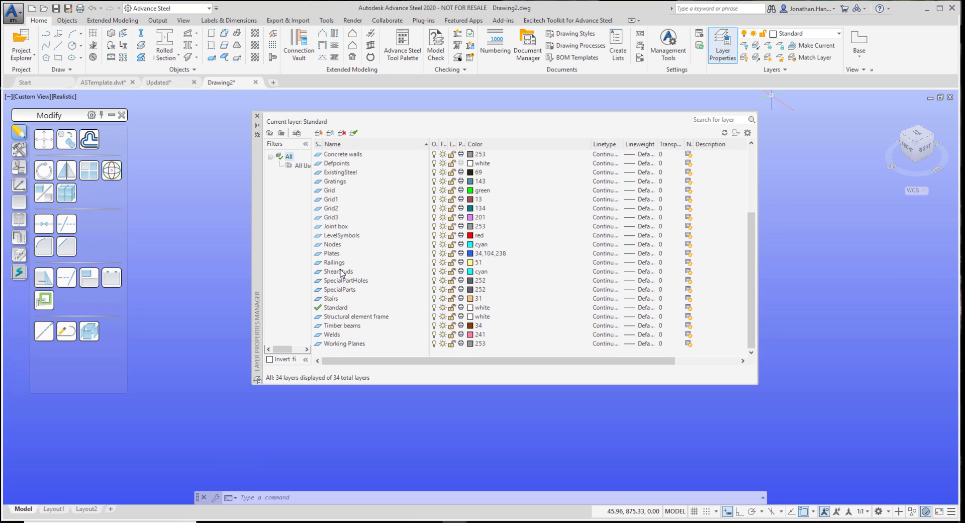
scroll(358, 312, "up", 4)
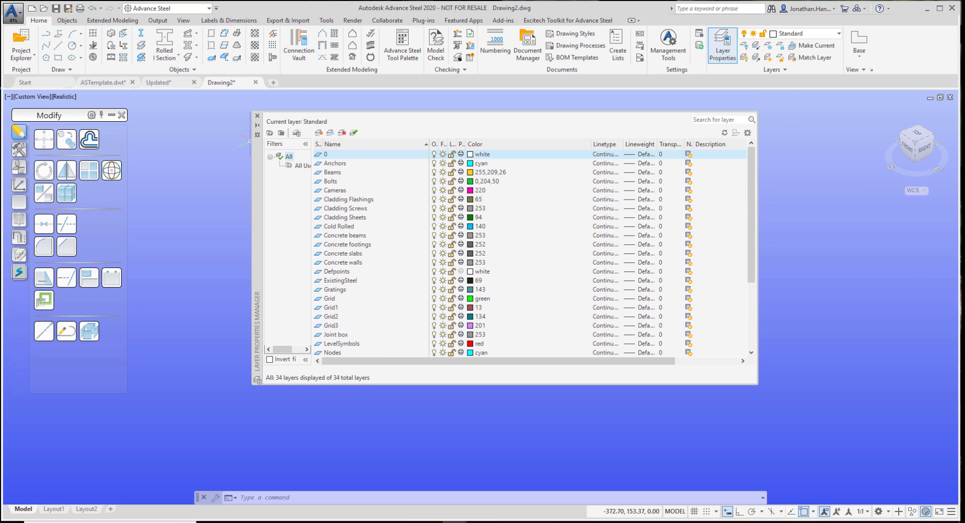
left_click(257, 116)
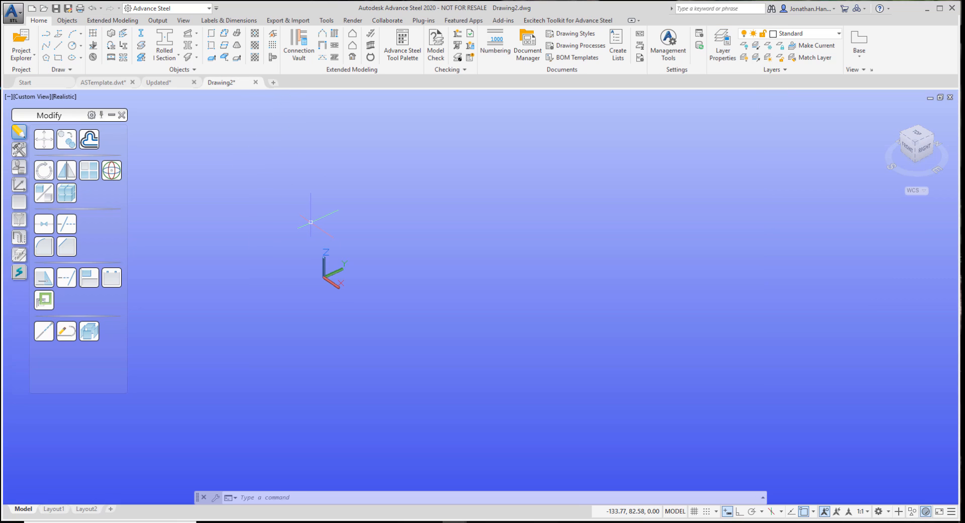